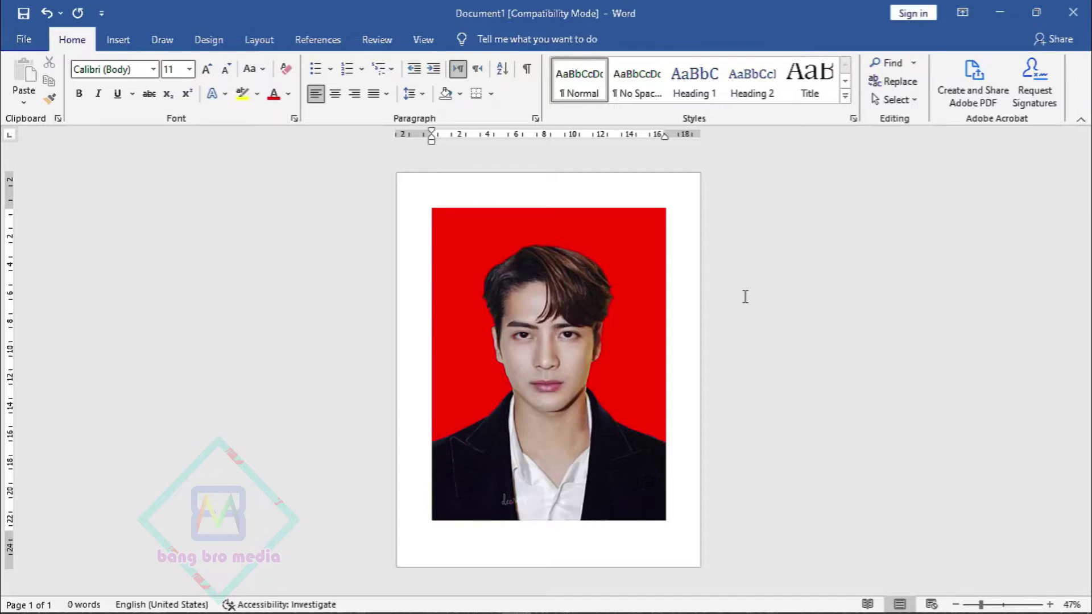
Select the red-backdrop portrait and launch Remove Background from the Picture Format tab
left_click(503, 278)
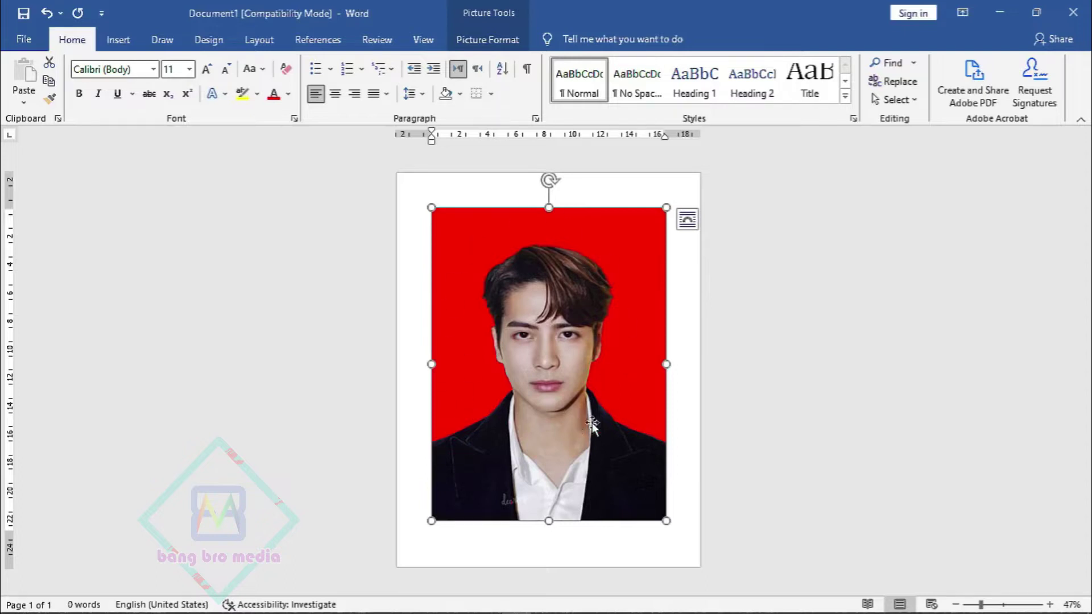
left_click(696, 428)
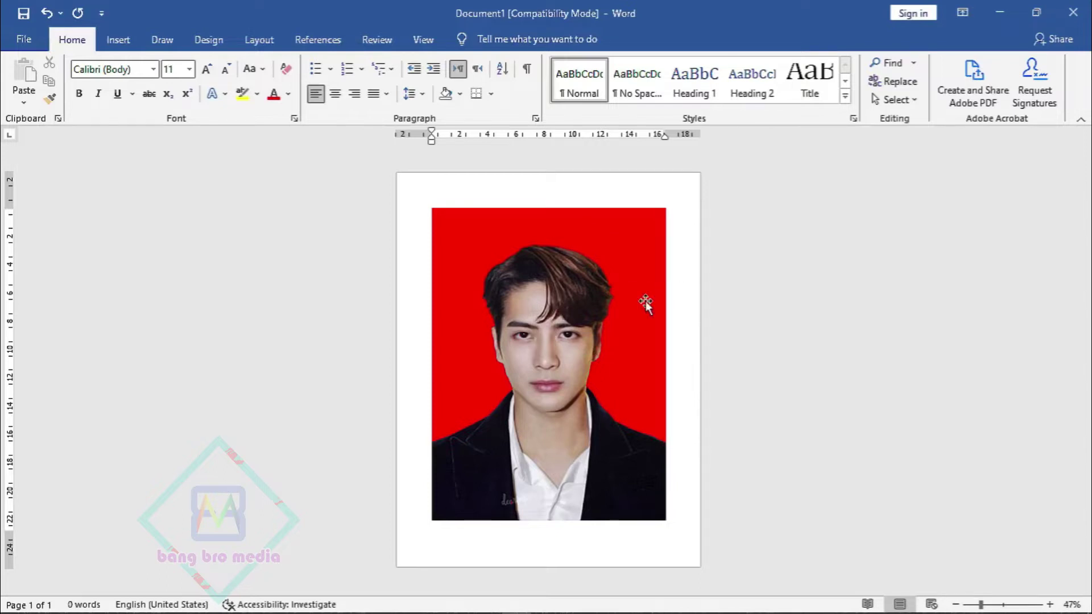
scroll(699, 259, "up", 1, "ctrl")
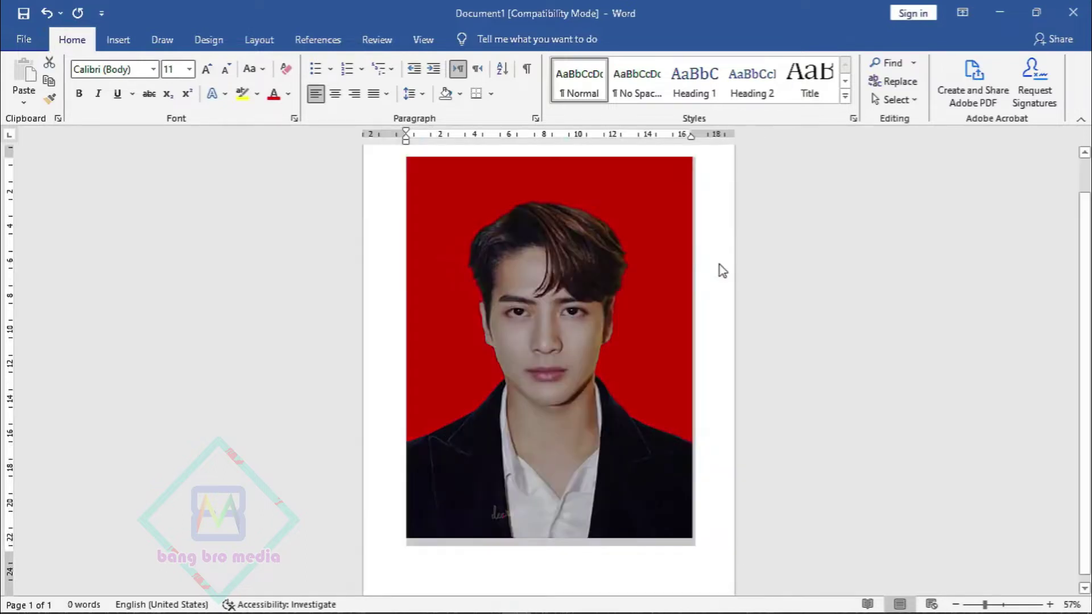
left_click(625, 272)
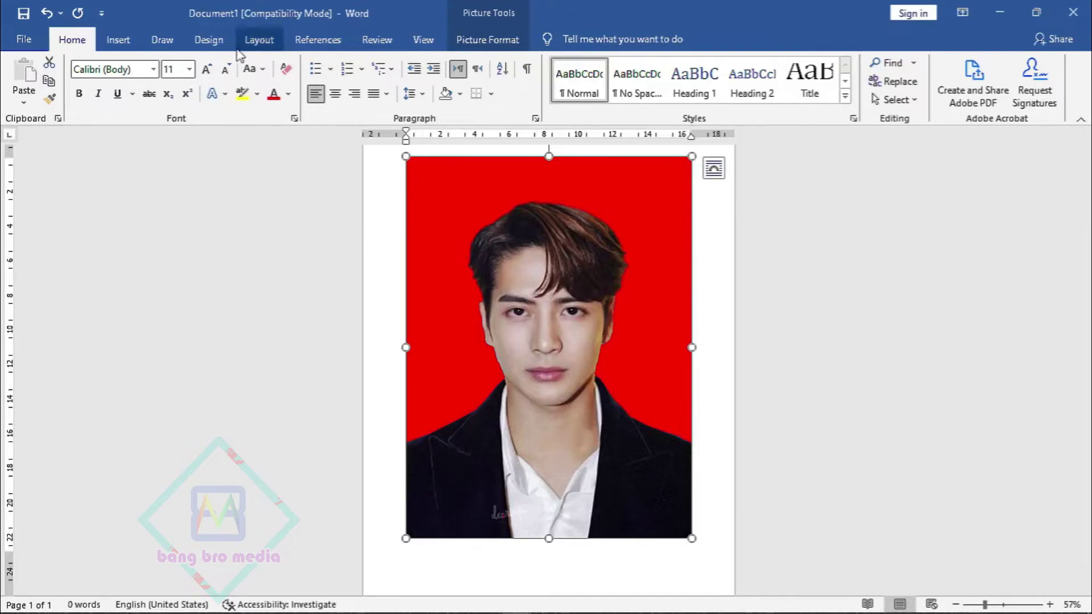
left_click(491, 46)
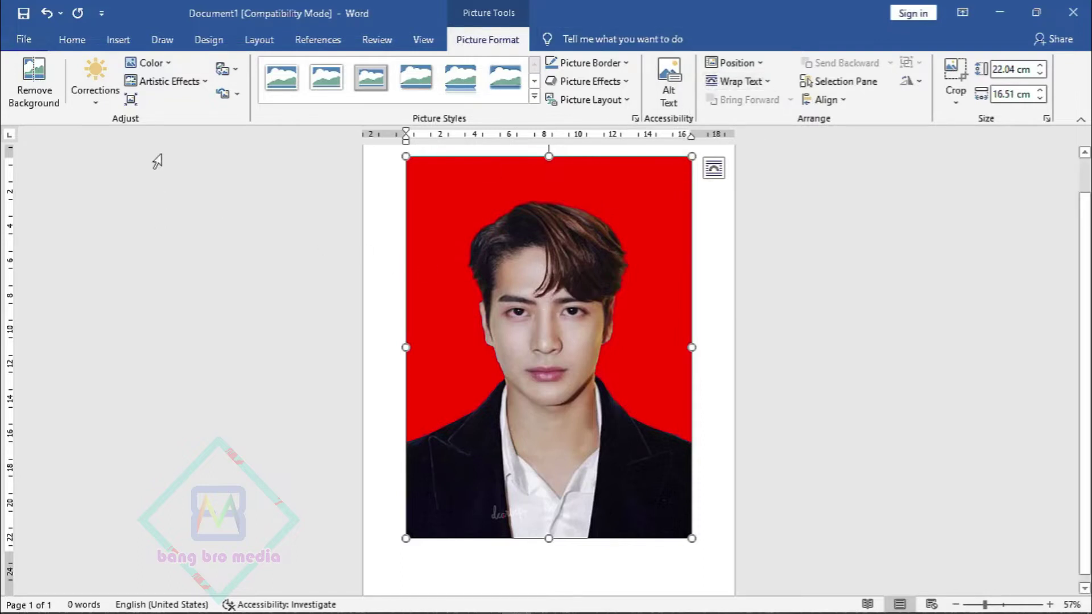
left_click(35, 92)
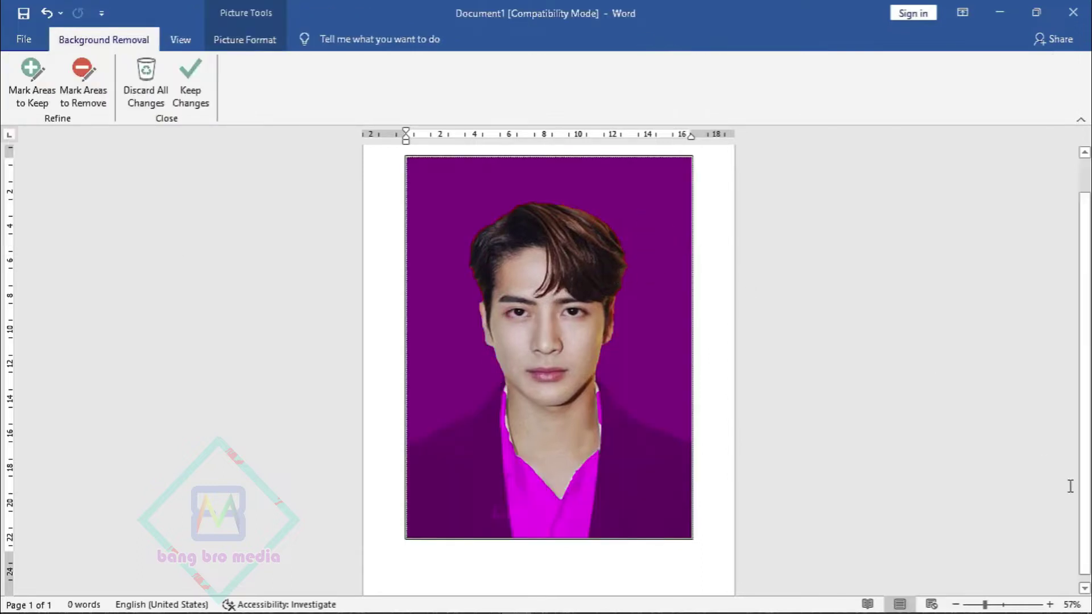
Mark the jacket collars, neck edge, white shirt and both jacket sides as areas to keep
scroll(718, 435, "up", 3, "ctrl")
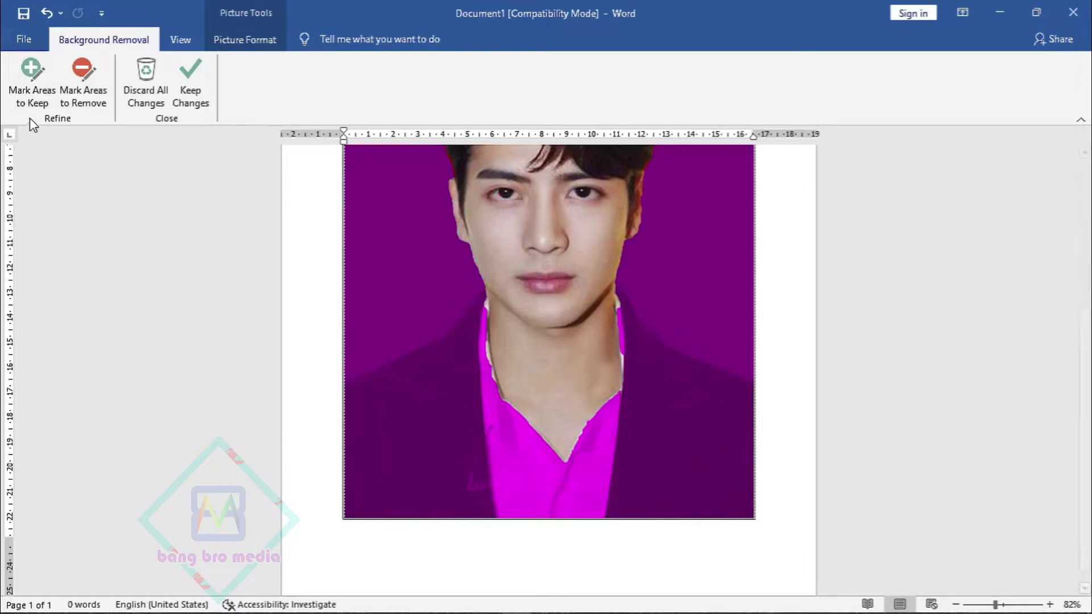
left_click(35, 79)
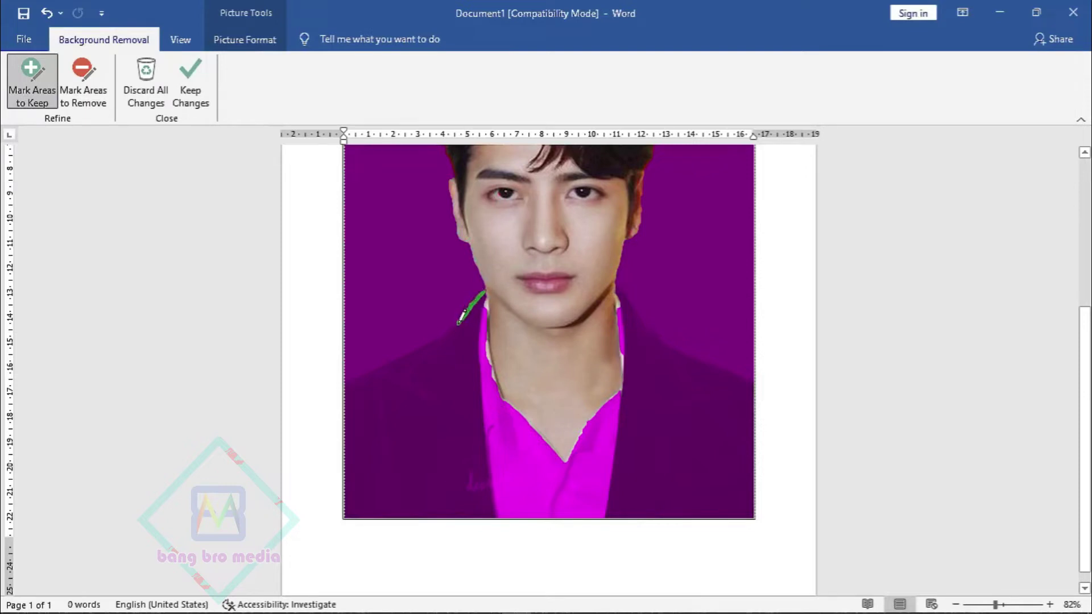
left_click_drag(453, 330, 327, 382)
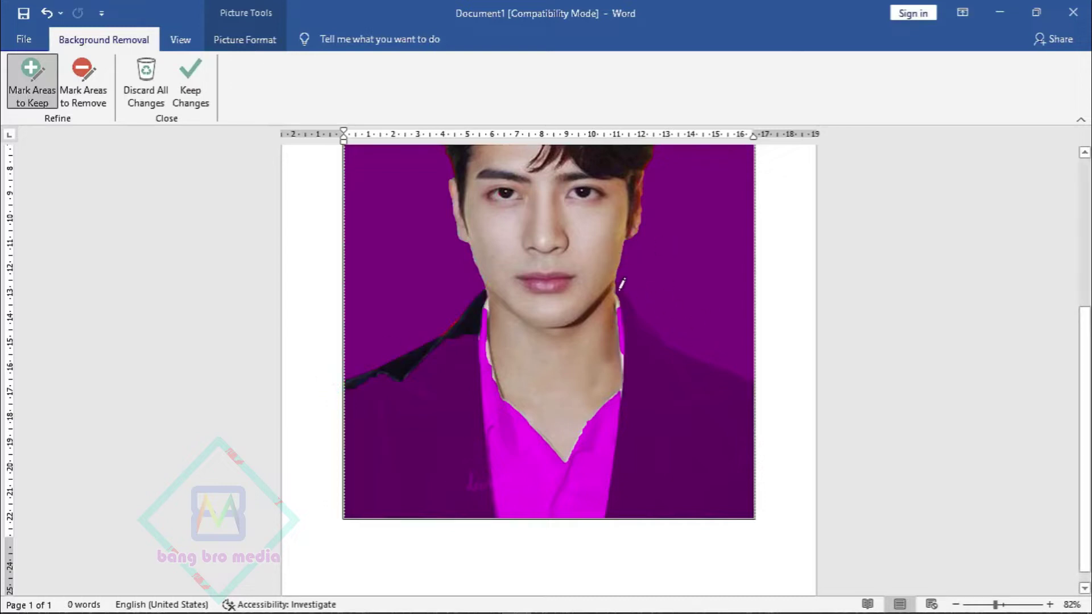
mouse_move(614, 285)
left_mouse_down()
mouse_move(695, 362)
mouse_move(733, 374)
left_mouse_up()
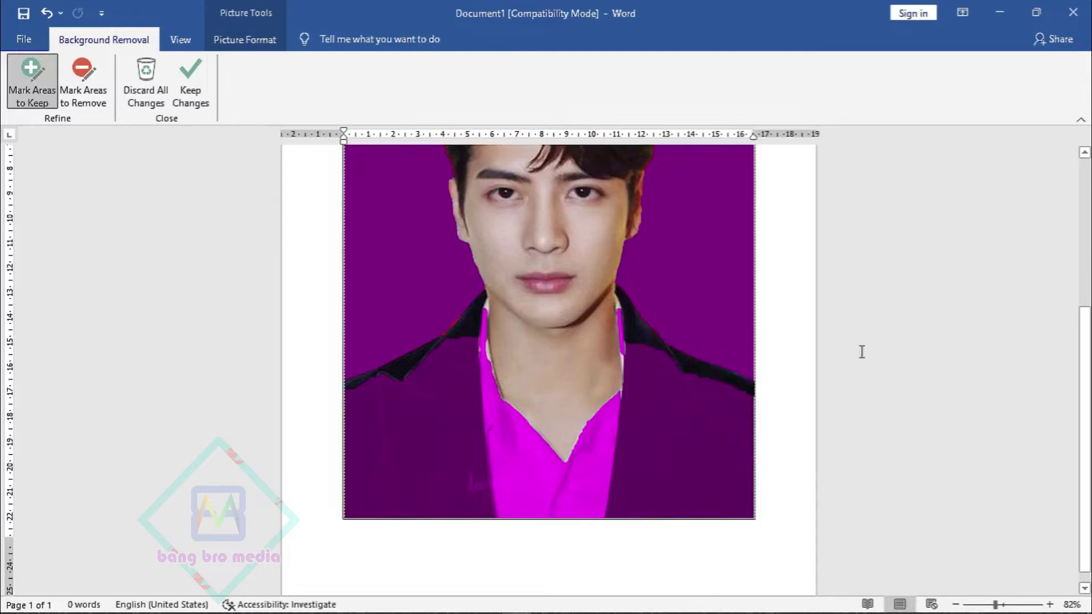
left_click(83, 79)
left_click(31, 79)
left_click_drag(488, 301, 484, 370)
left_click_drag(373, 370, 352, 489)
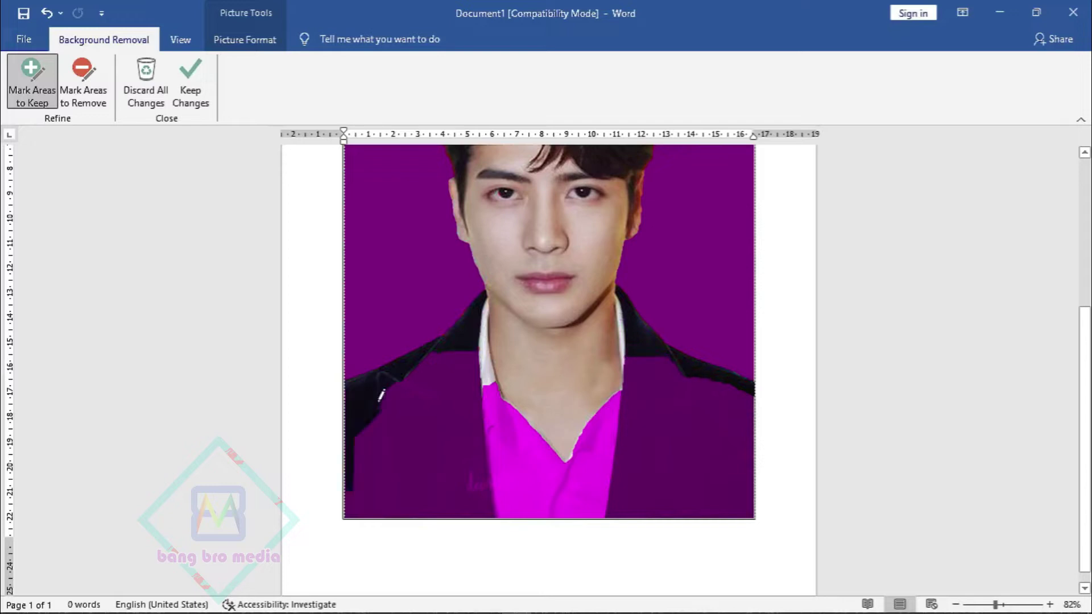
left_click_drag(489, 381, 529, 472)
left_click_drag(651, 355, 651, 424)
left_click_drag(713, 449, 713, 506)
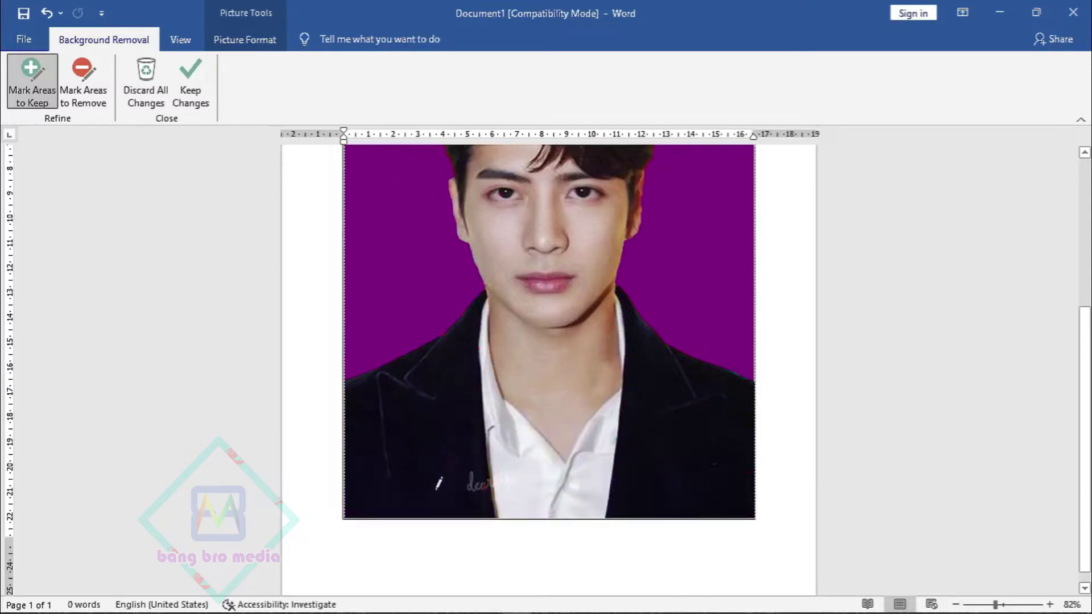
Keep the changes so the red background is removed from the portrait
scroll(438, 220, "up", 5)
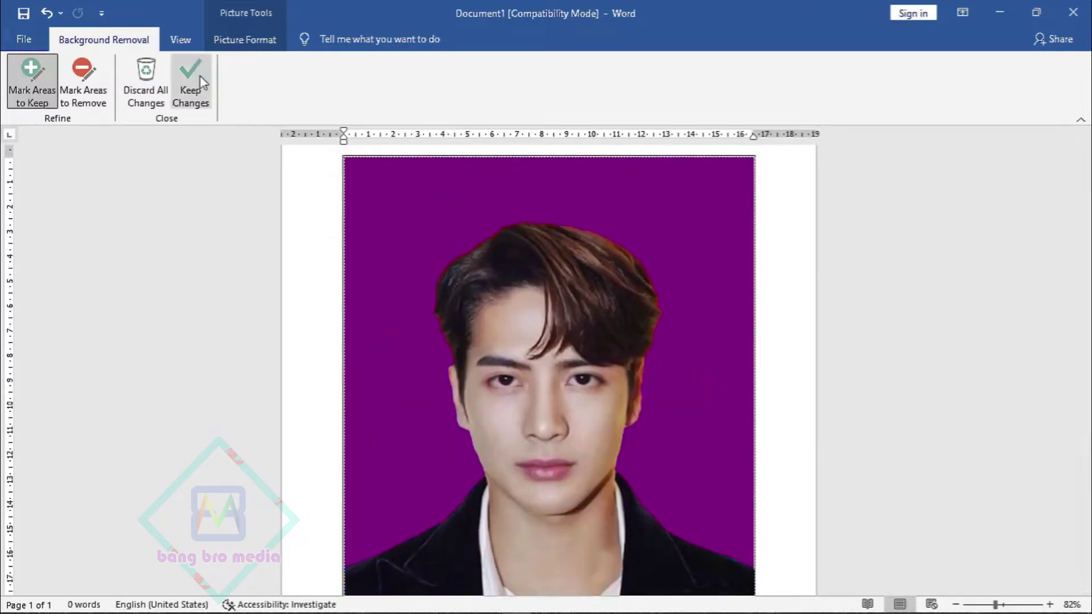
left_click(191, 82)
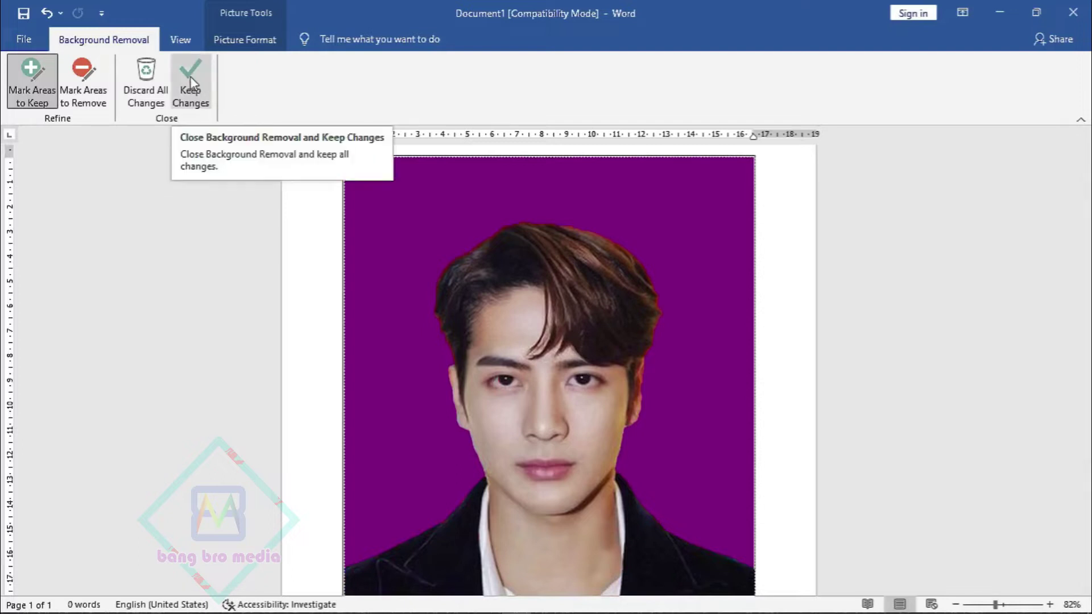
scroll(836, 245, "down", 3)
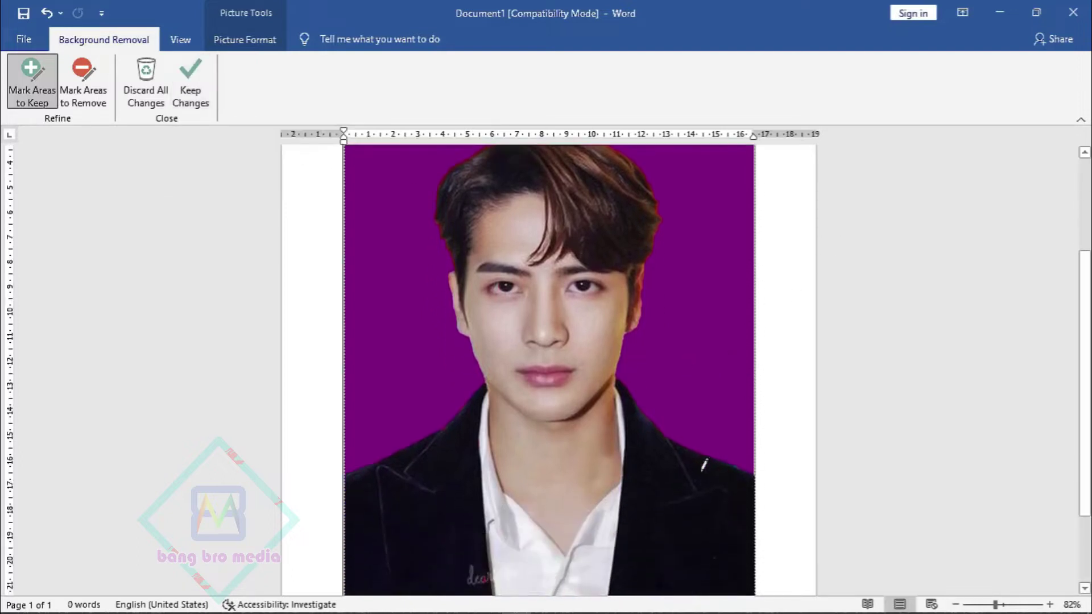
left_click(207, 102)
Deselect the photo, zoom out to show the whole page, and bring up the Insert ribbon
left_click(825, 384)
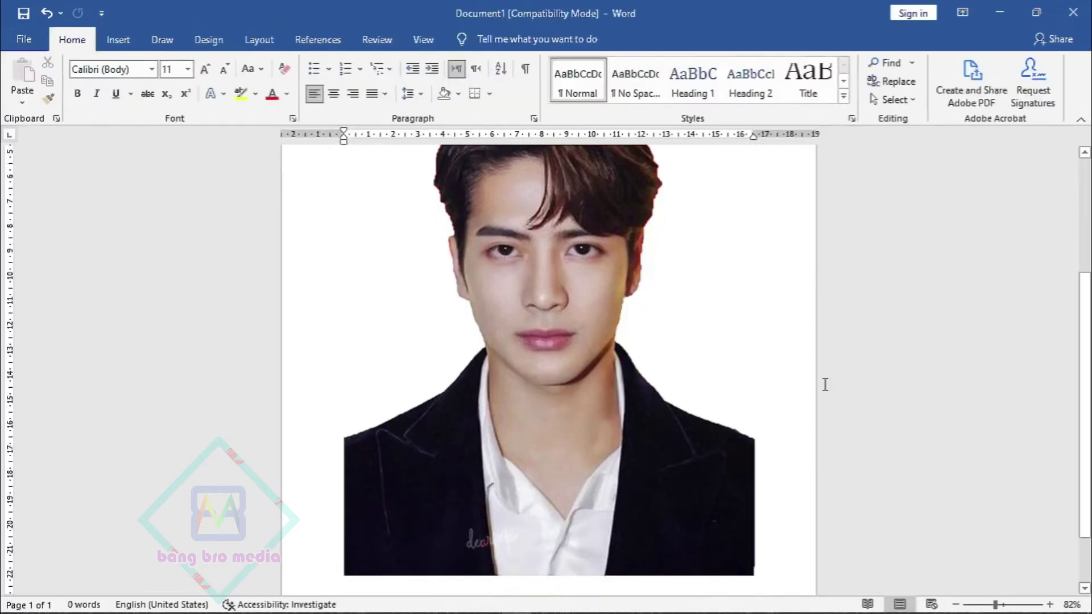
scroll(825, 384, "up", 3)
scroll(825, 384, "up", 2)
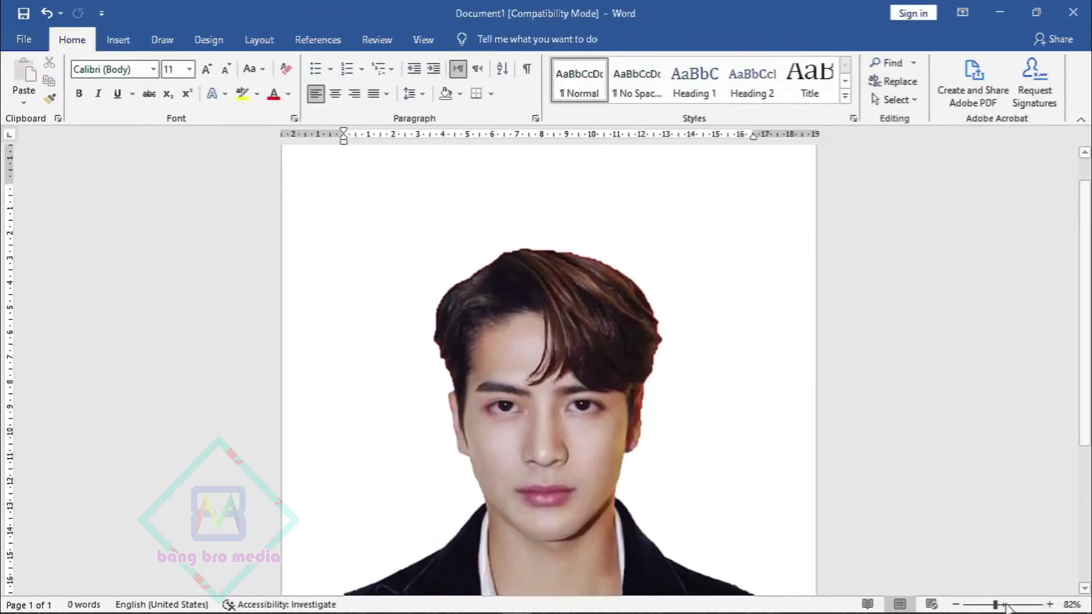
left_click_drag(995, 605, 980, 606)
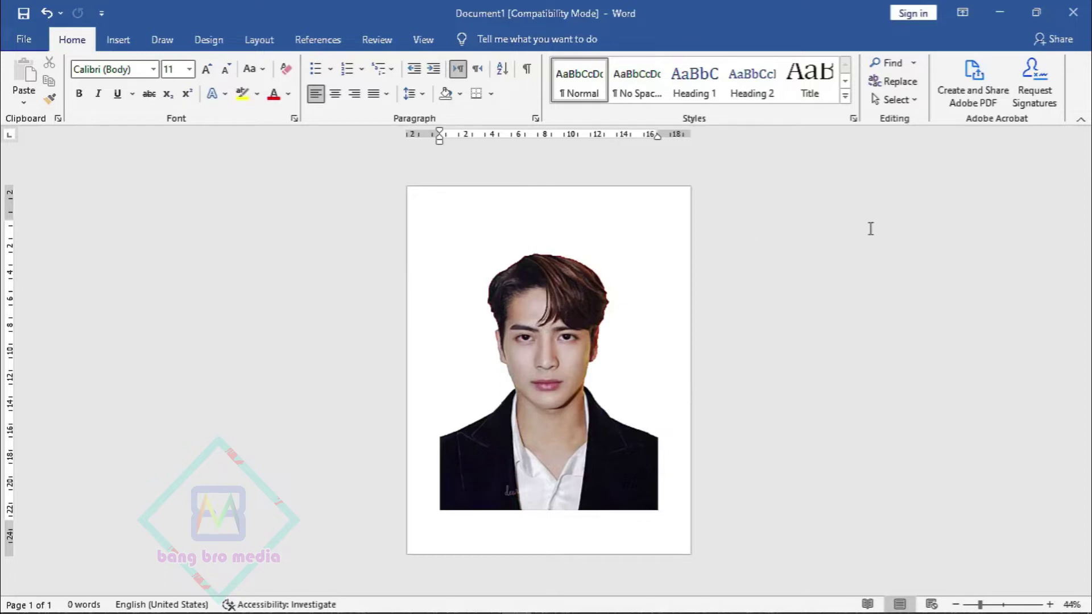
left_click(121, 39)
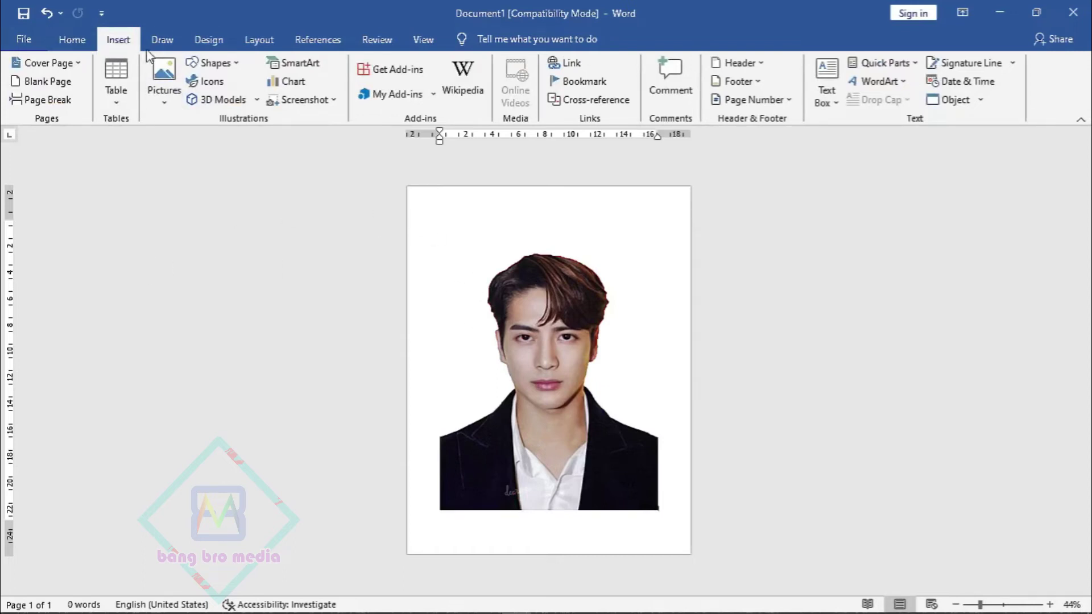
Draw a 22.5 × 16.45 cm rectangle spanning the photo from lower-left to upper-right corner
left_click(215, 64)
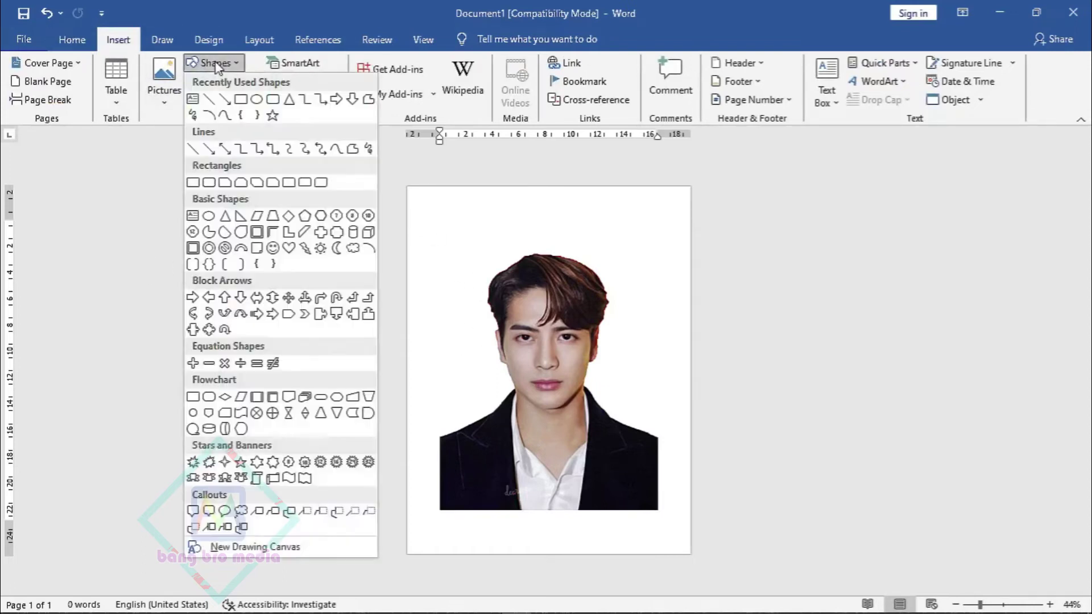
left_click(242, 100)
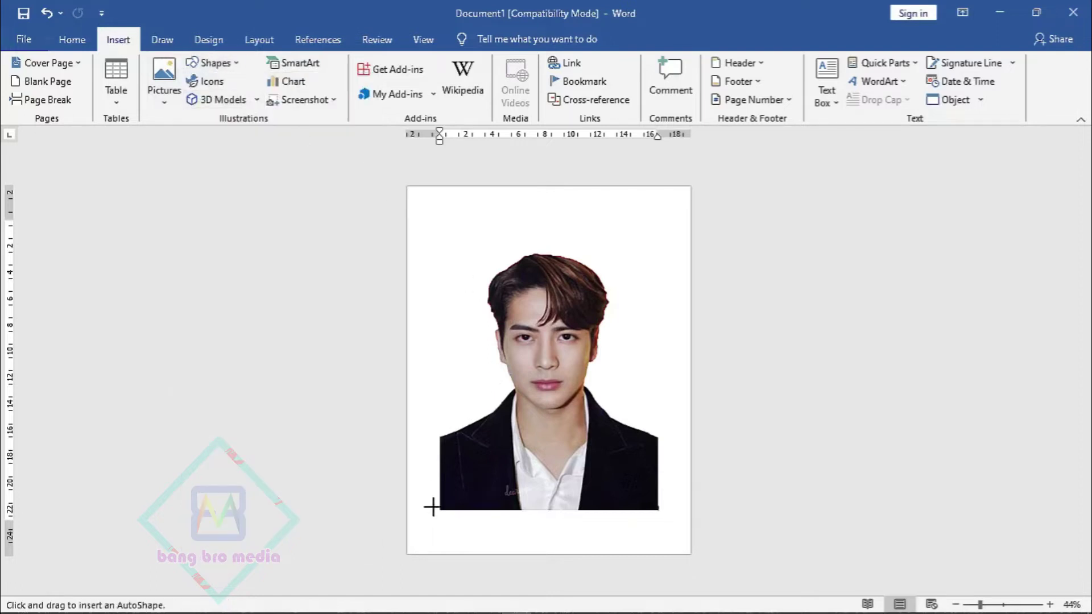
mouse_move(440, 510)
left_mouse_down()
mouse_move(634, 382)
mouse_move(655, 239)
left_mouse_up()
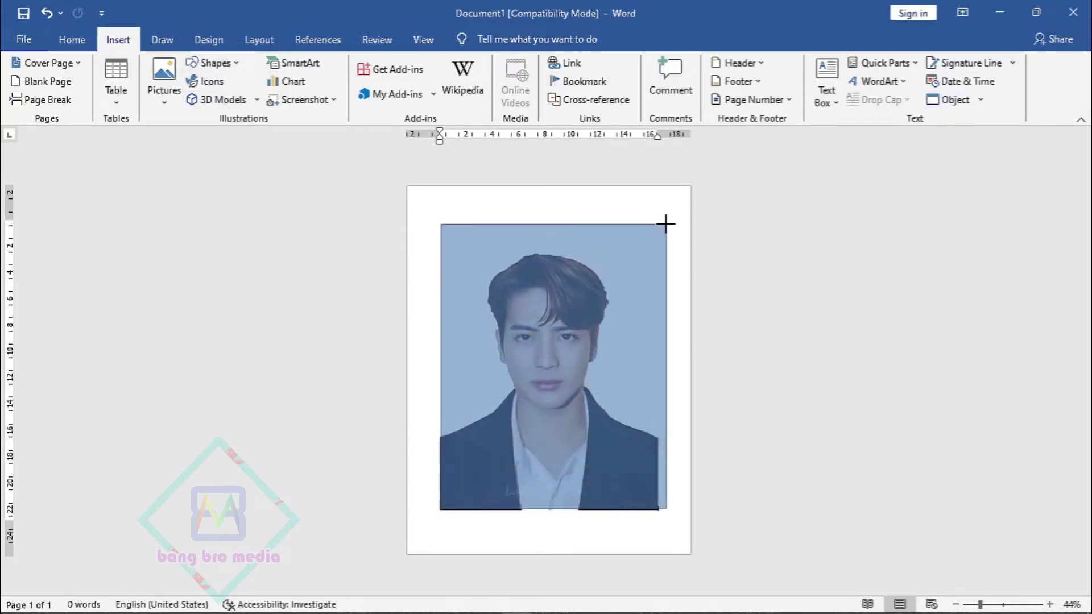
left_click_drag(655, 239, 658, 211)
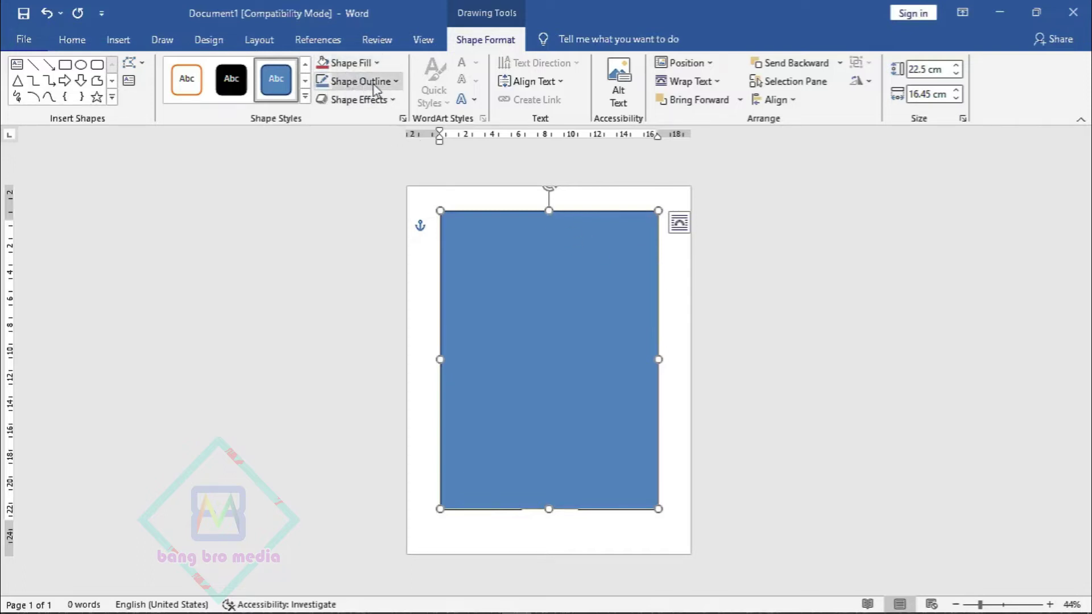
Give the rectangle a Light Blue outline and a custom #009ED6 (RGB 0, 158, 214) fill
left_click(376, 83)
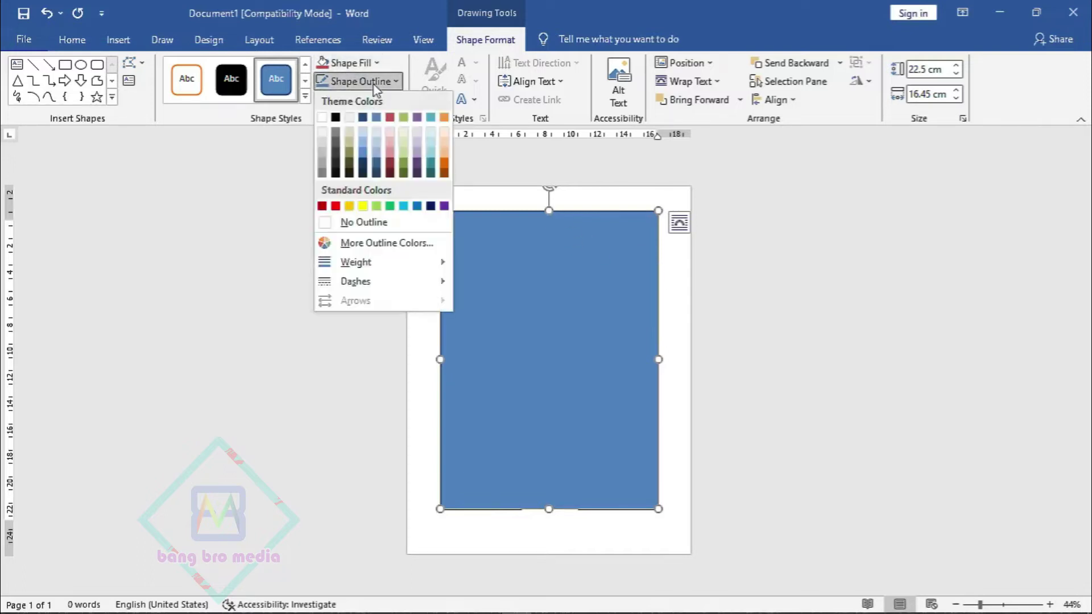
left_click(403, 206)
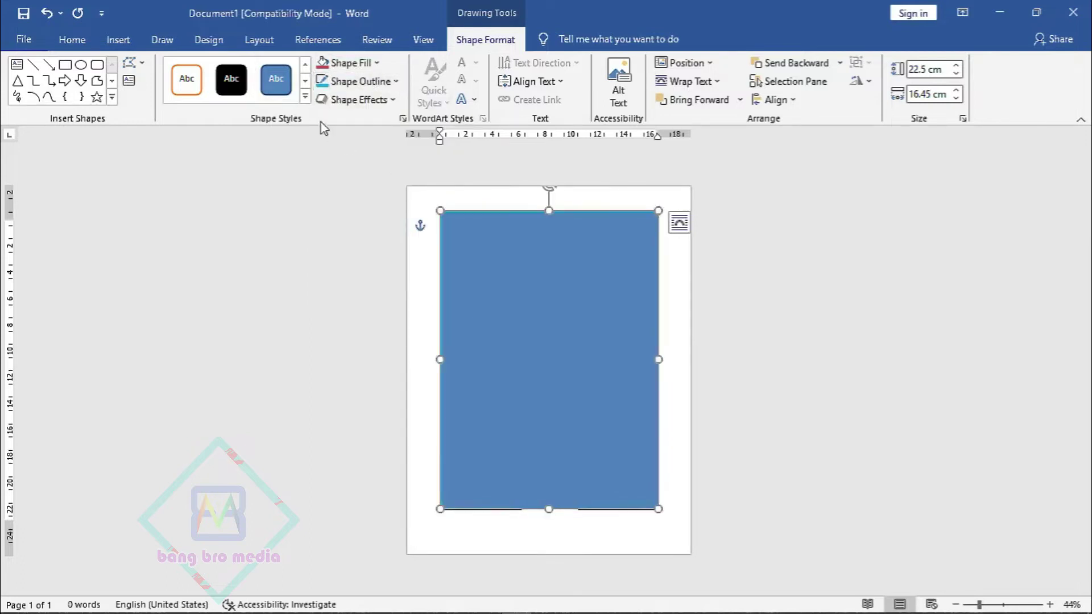
left_click(370, 63)
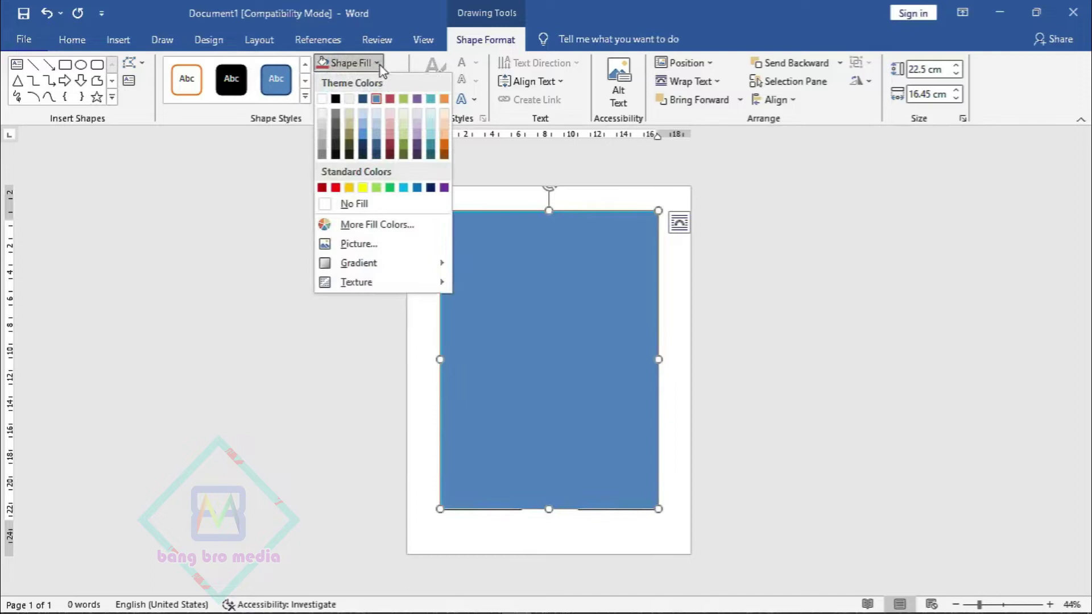
left_click(405, 186)
left_click(372, 63)
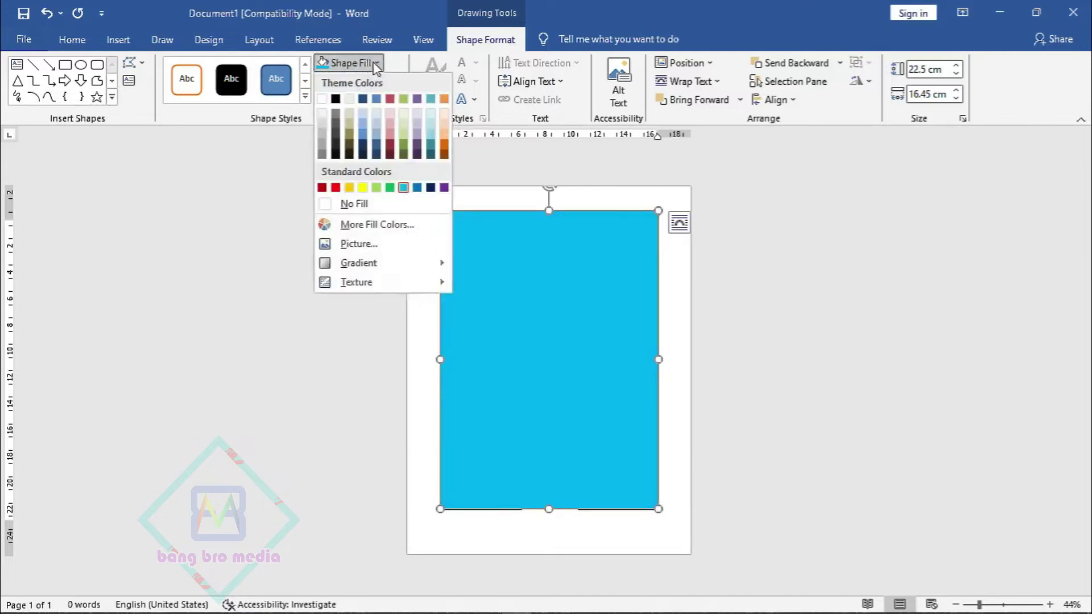
left_click(347, 227)
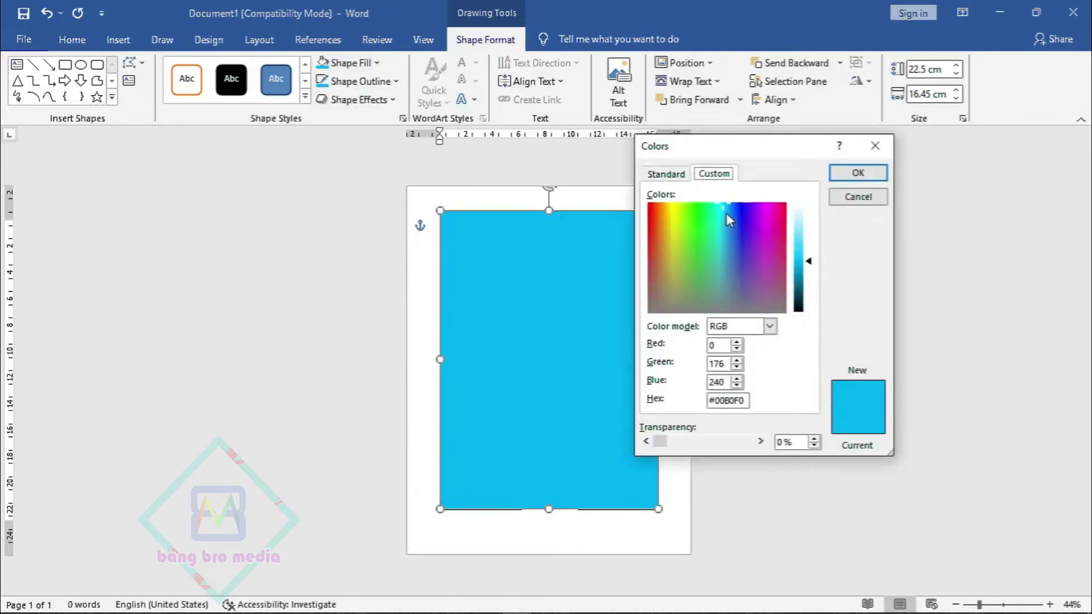
left_click_drag(808, 261, 809, 267)
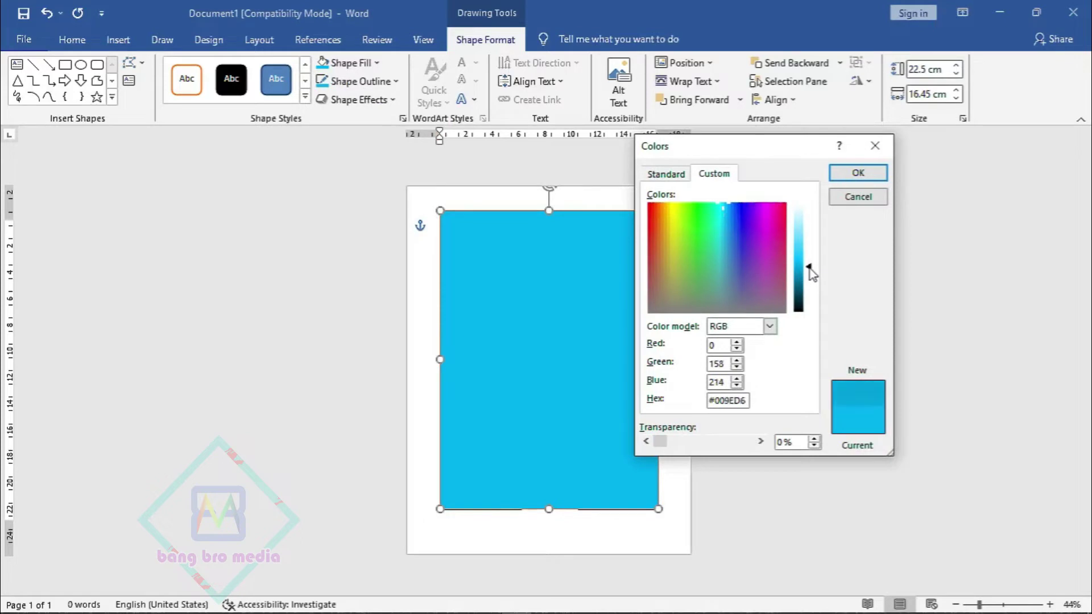
left_click(874, 173)
left_click(678, 319)
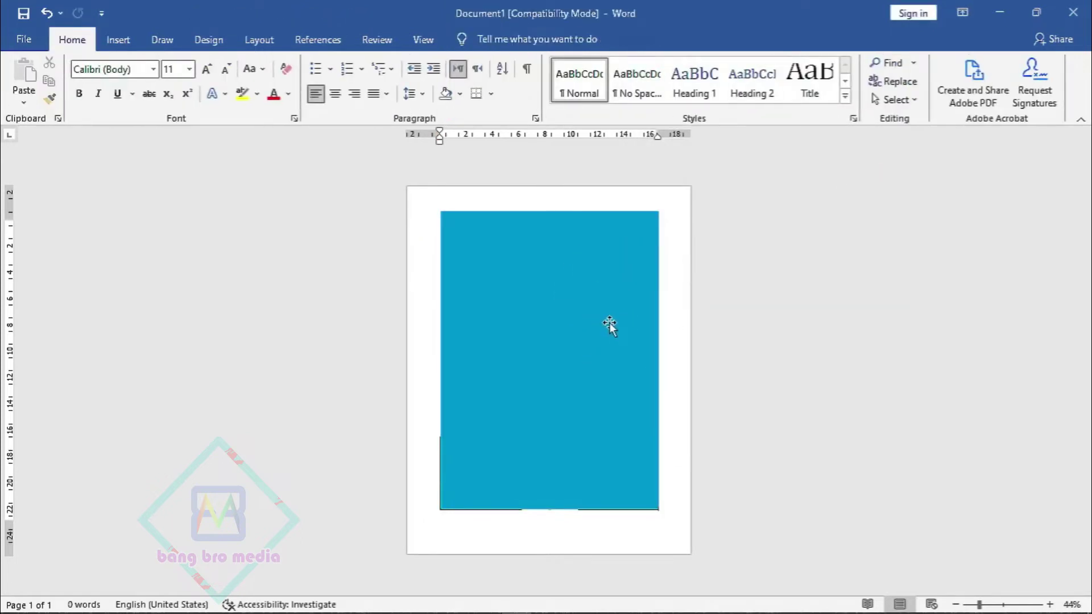
left_click(609, 322)
Set the blue rectangle's text wrapping to Behind Text
right_click(586, 310)
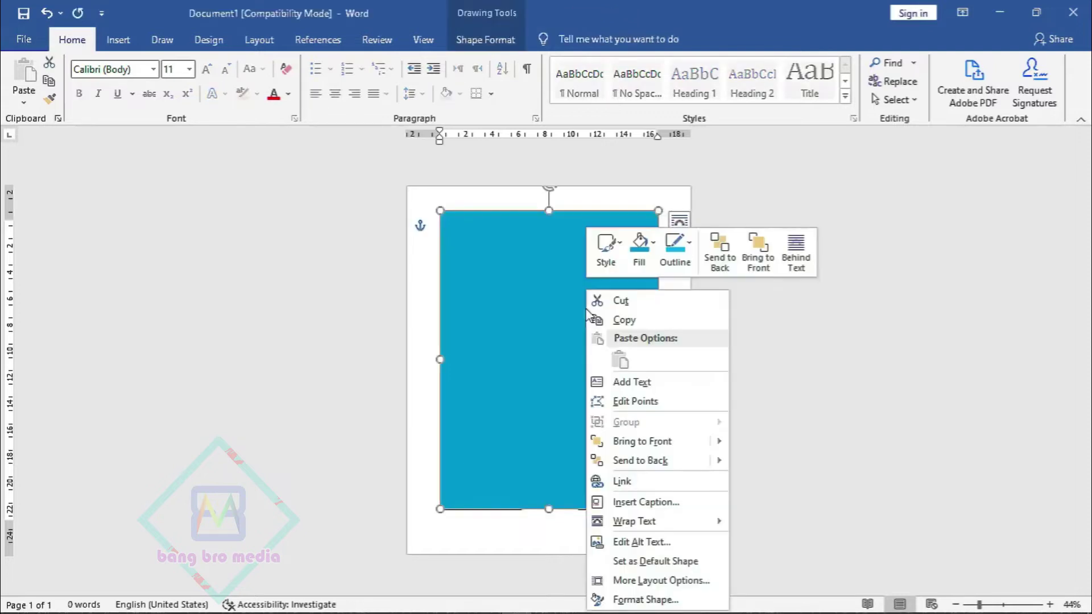
mouse_move(634, 521)
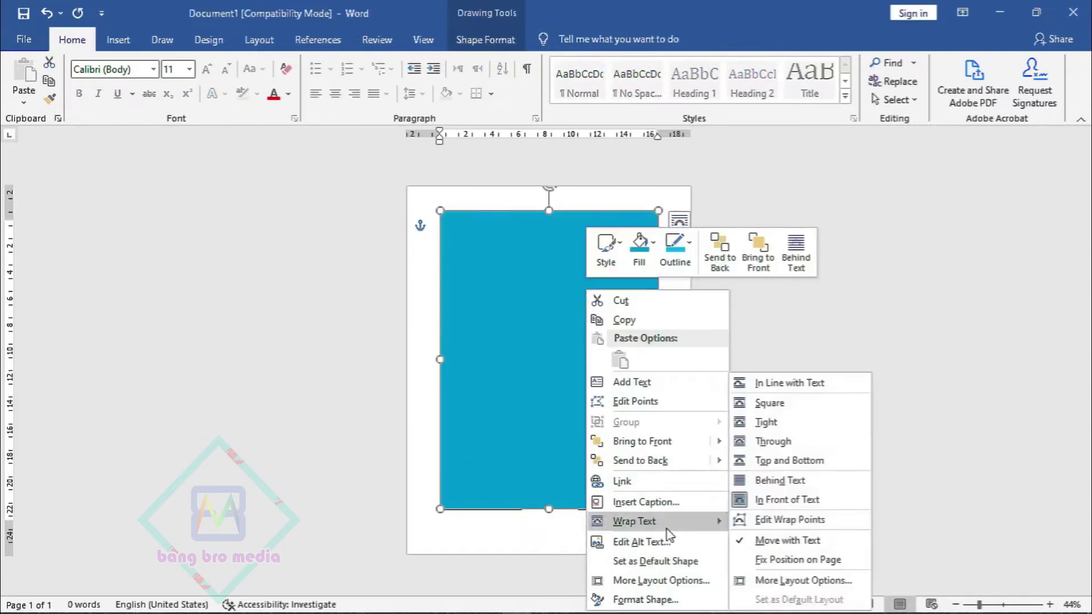
left_click(558, 322)
right_click(557, 322)
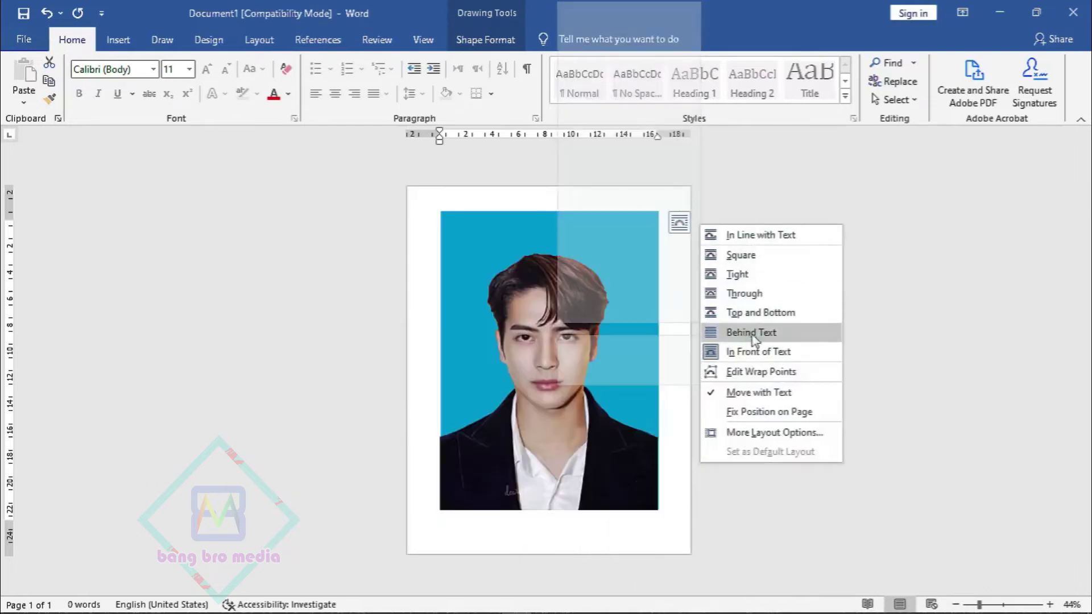
left_click(761, 335)
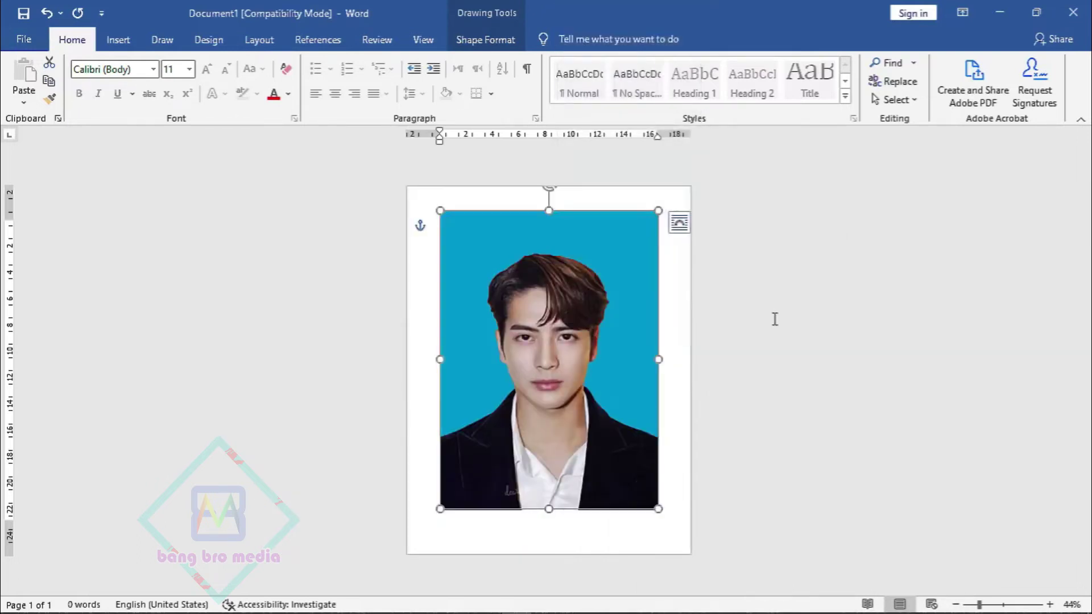
left_click(774, 319)
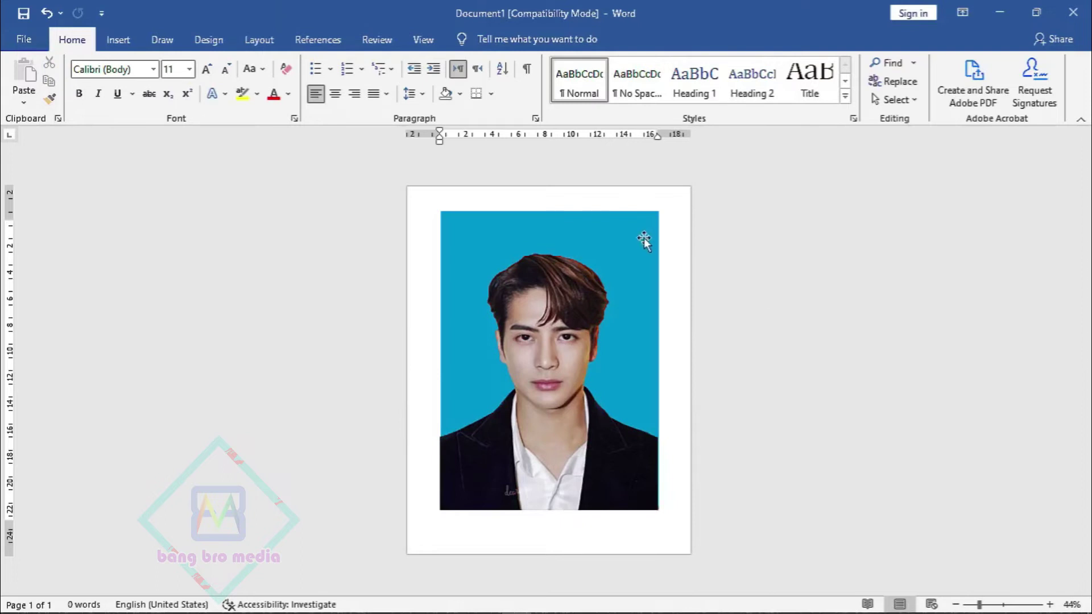
Set the portrait to In Front of Text and centre it over the blue rectangle
left_click(549, 377)
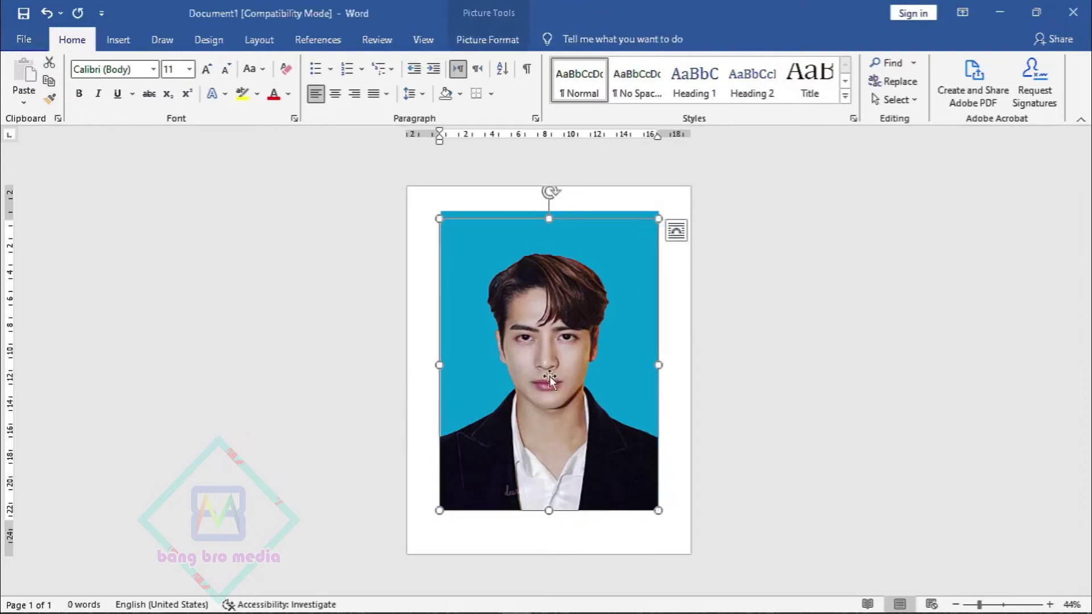
right_click(549, 377)
mouse_move(614, 307)
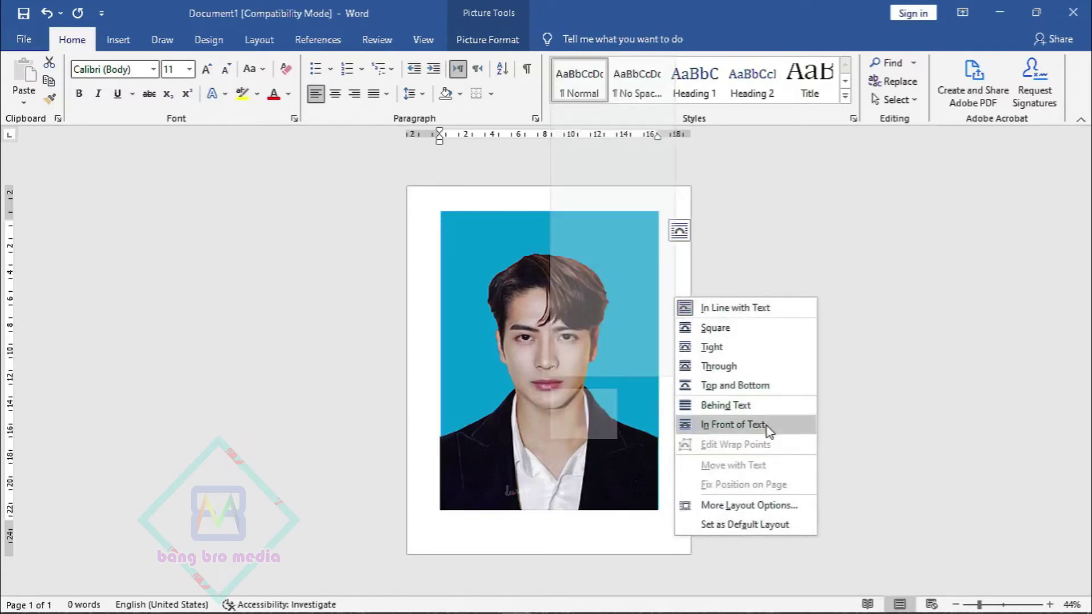
left_click(733, 424)
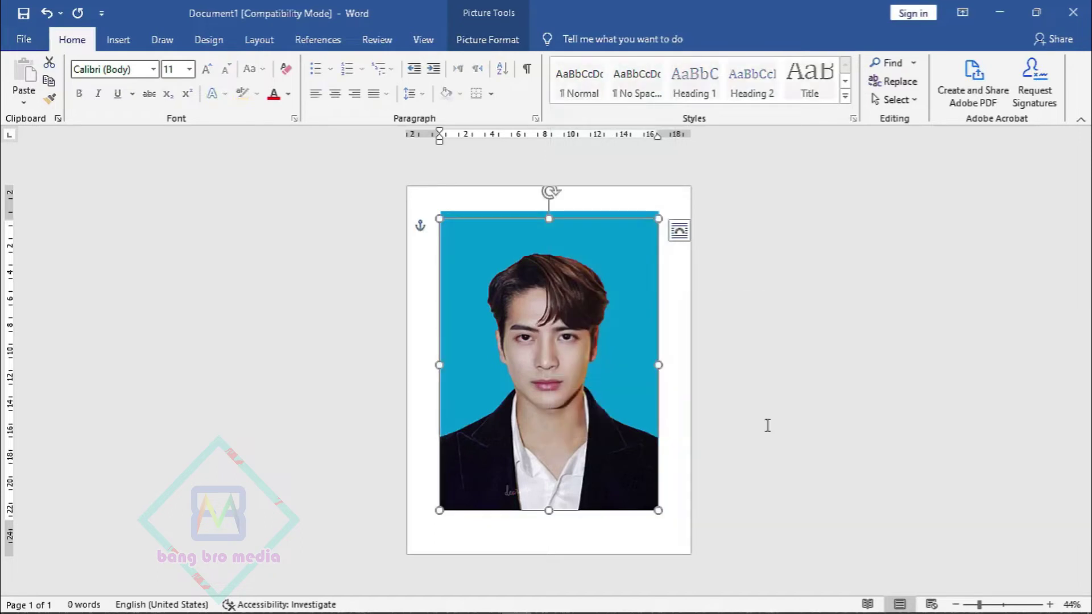
left_click(573, 387)
left_click_drag(565, 287, 546, 293)
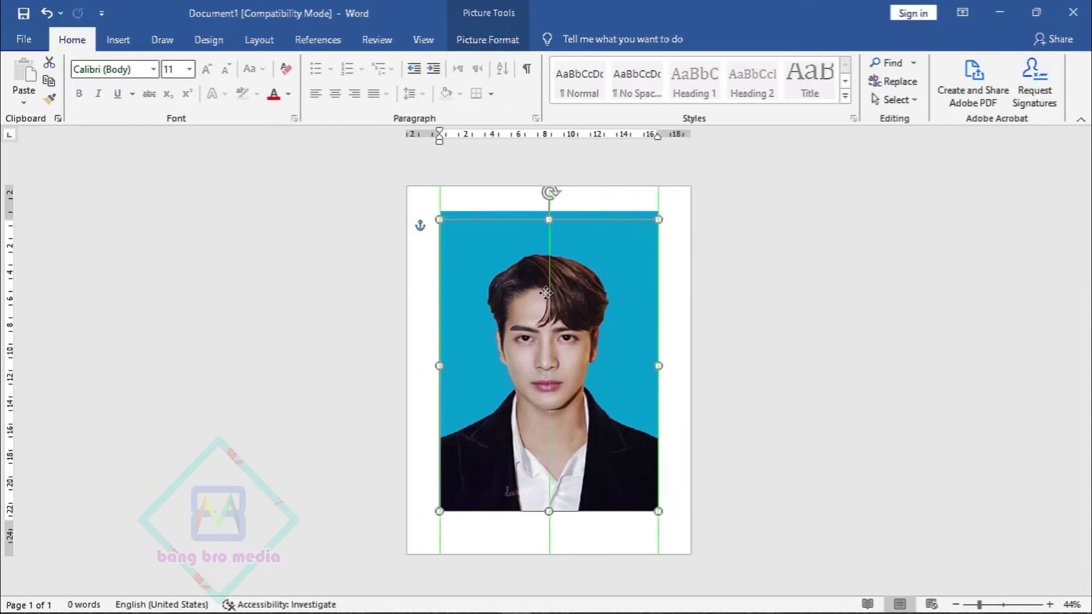
left_click(690, 290)
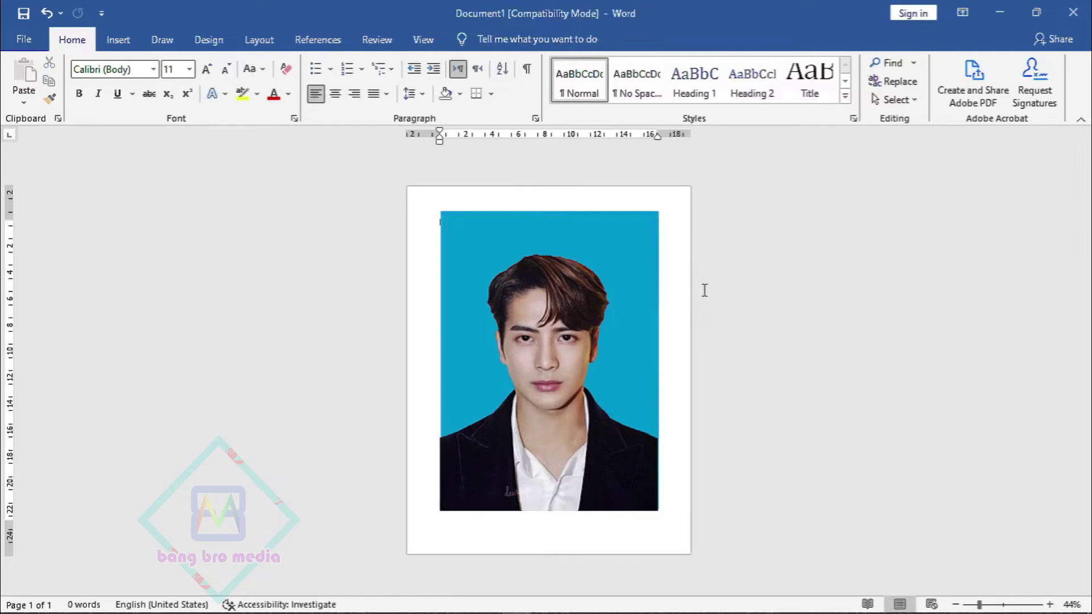
Select the blue rectangle and the portrait together and group them into one object
left_click(481, 214)
left_click(664, 214)
left_click(650, 215)
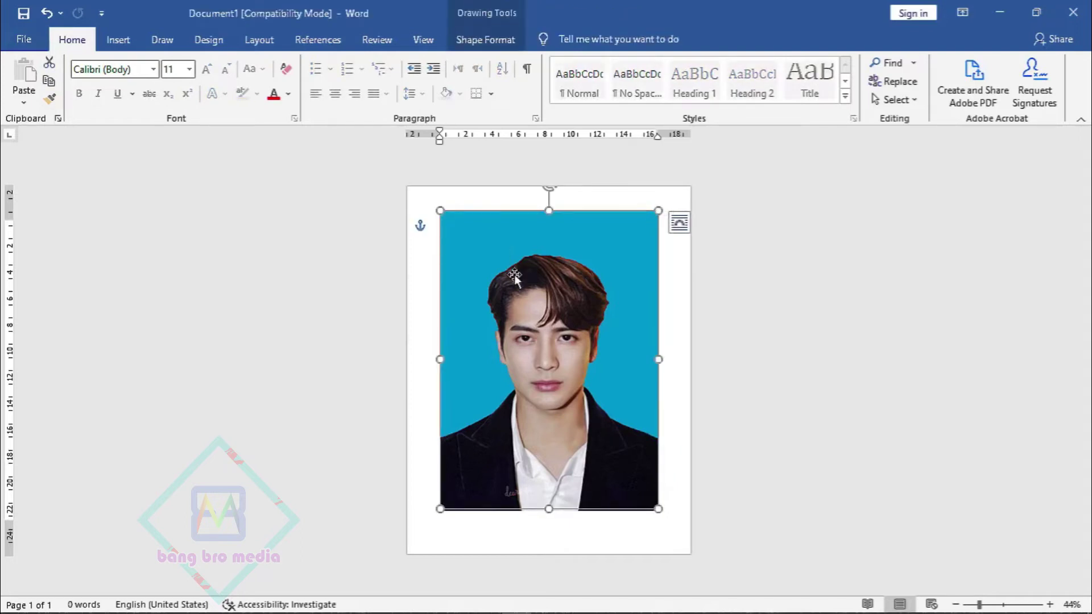
left_click(547, 359)
left_click(554, 388)
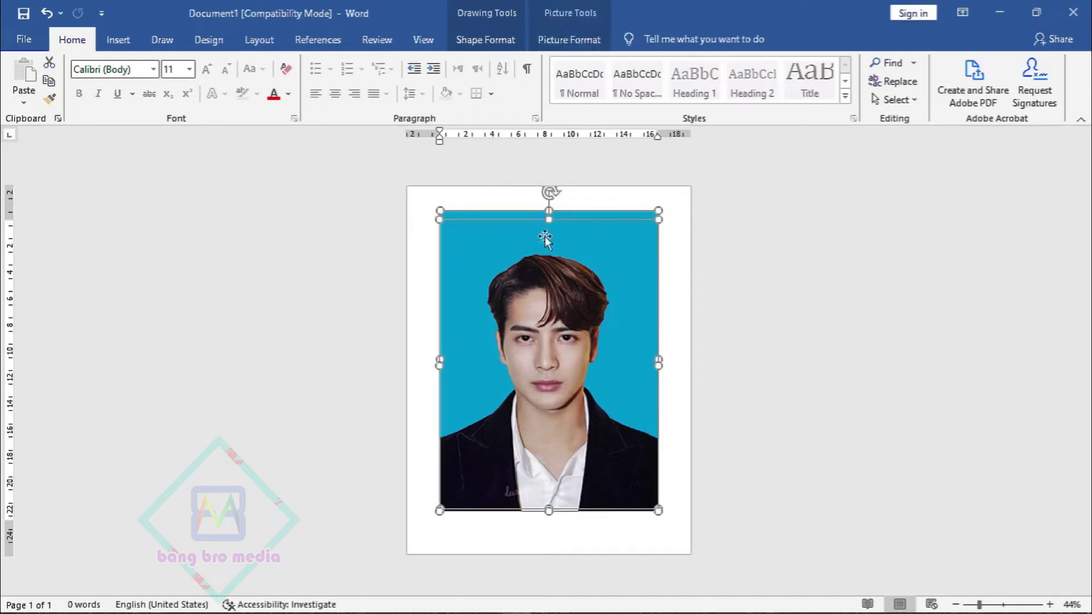
right_click(576, 243)
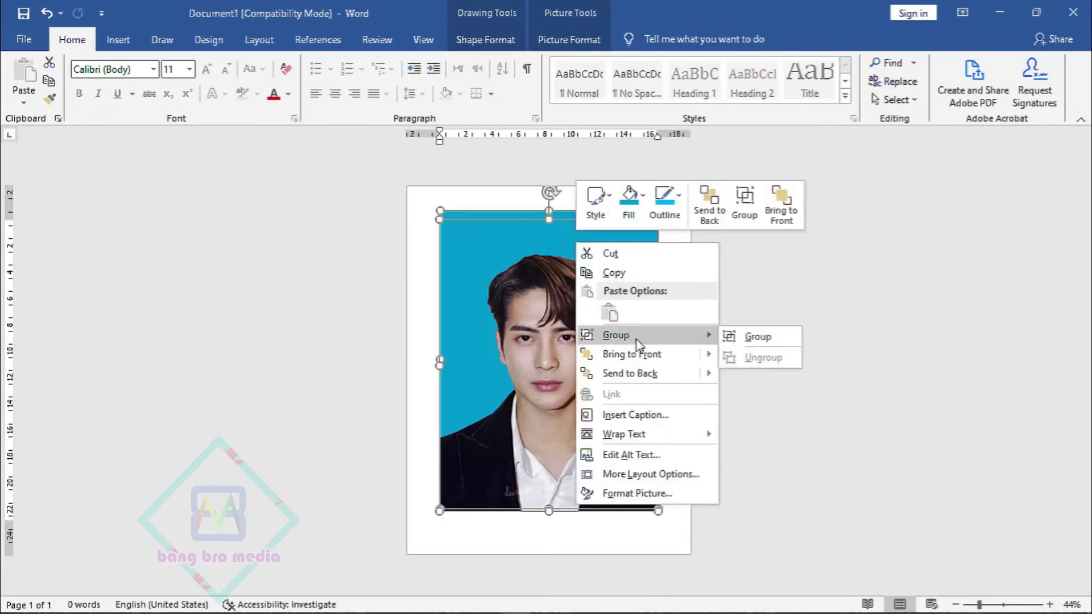
left_click(758, 336)
Reselect the grouped picture and bring up its shortcut menu to cut it
left_click(629, 279)
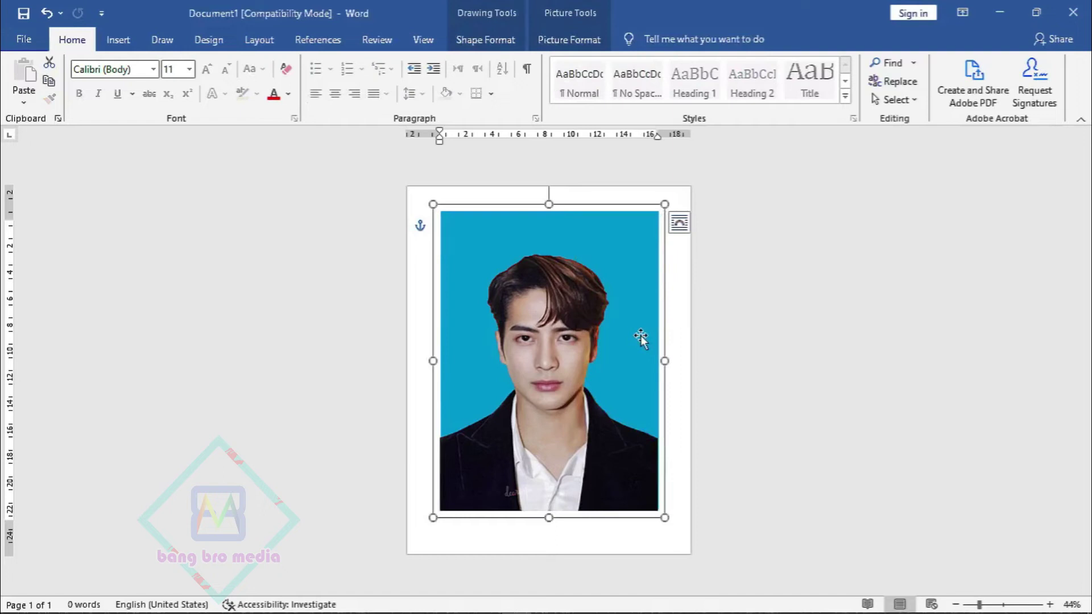
right_click(585, 338)
mouse_move(626, 429)
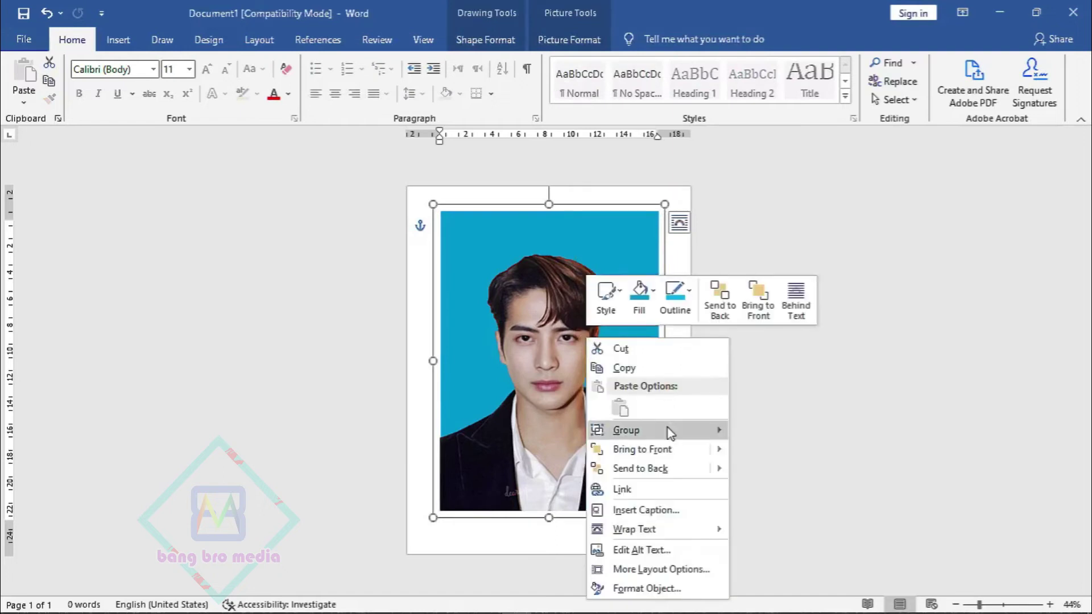
left_click(738, 200)
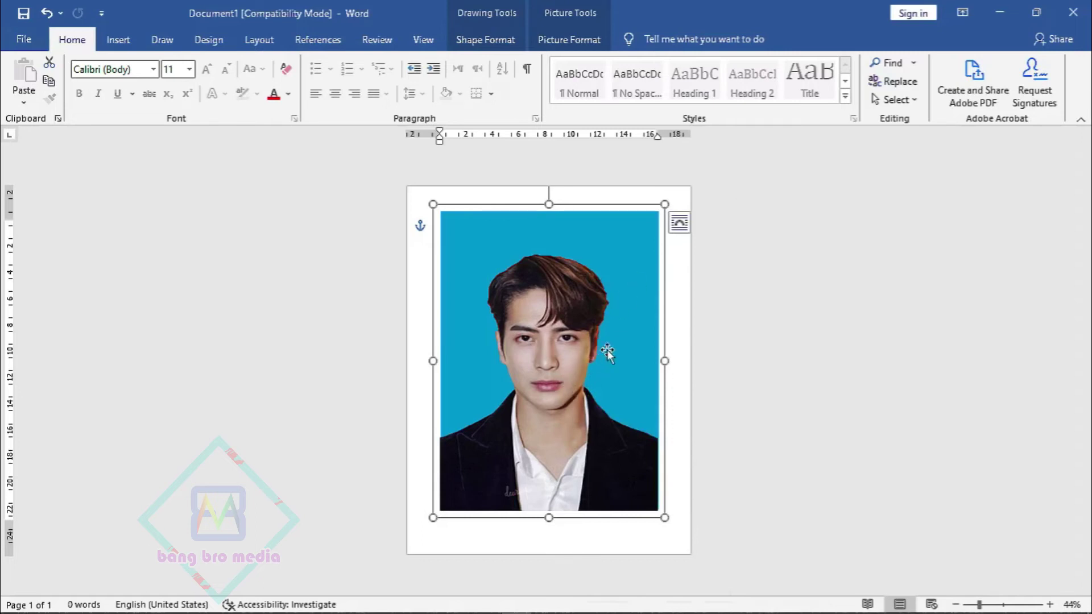
left_click(680, 305)
left_click(575, 312)
right_click(576, 313)
Cut the group and paste it back as a single Picture, then reposition it on the page
left_click(612, 318)
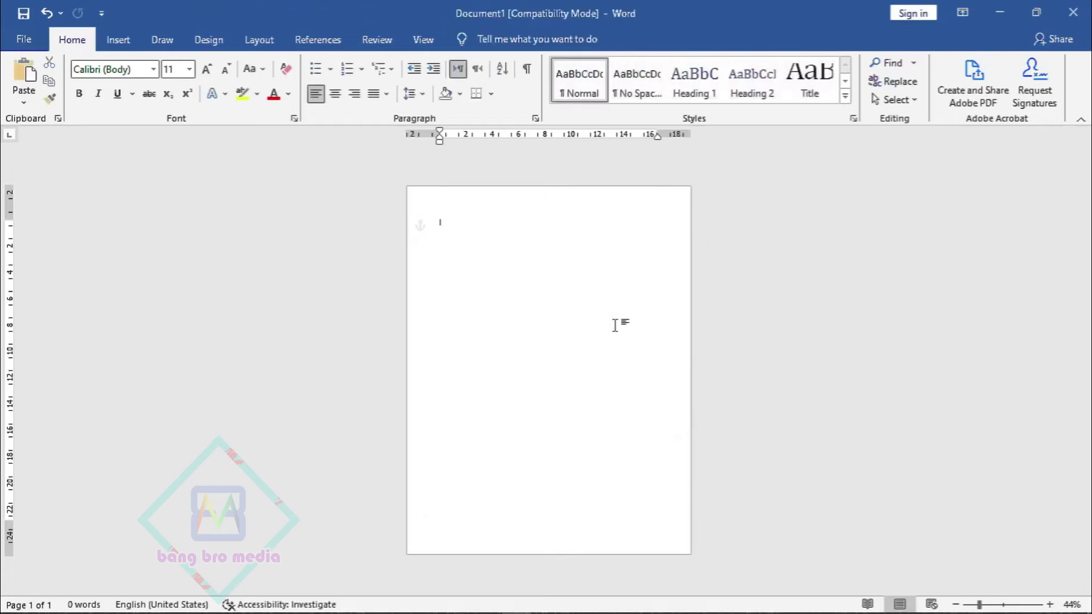
right_click(500, 280)
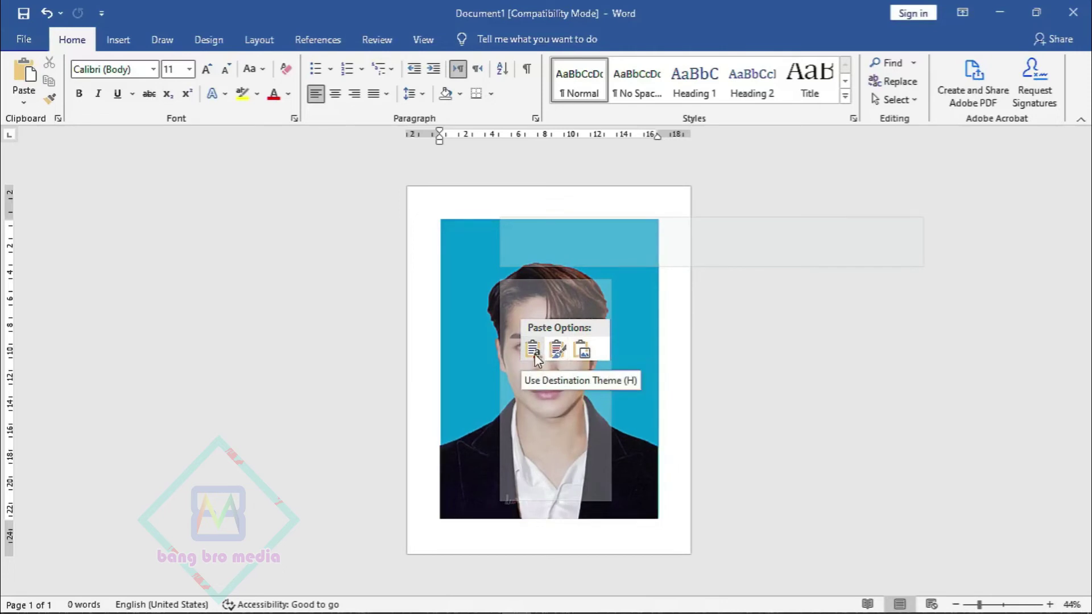
left_click(589, 349)
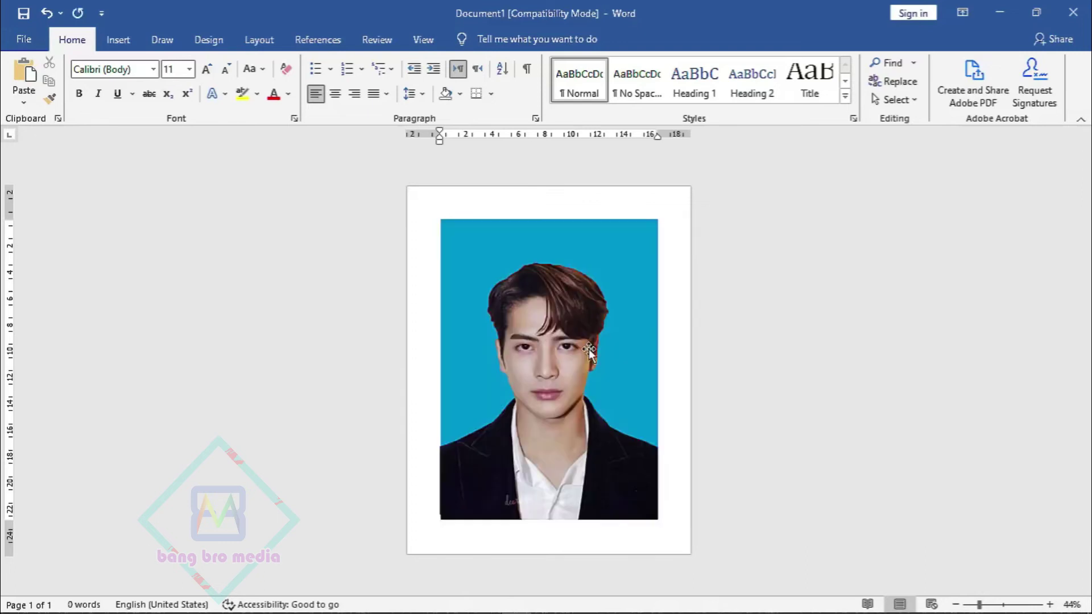
left_click_drag(624, 339, 623, 300)
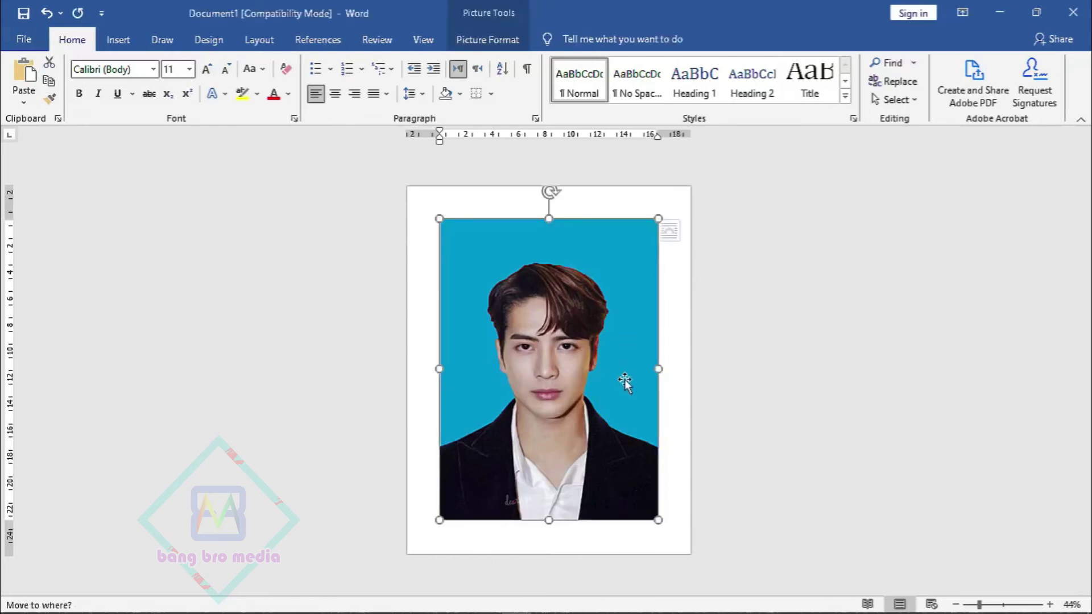
Deselect the flattened picture and glance at the Downloads folder before returning to Word
right_click(575, 329)
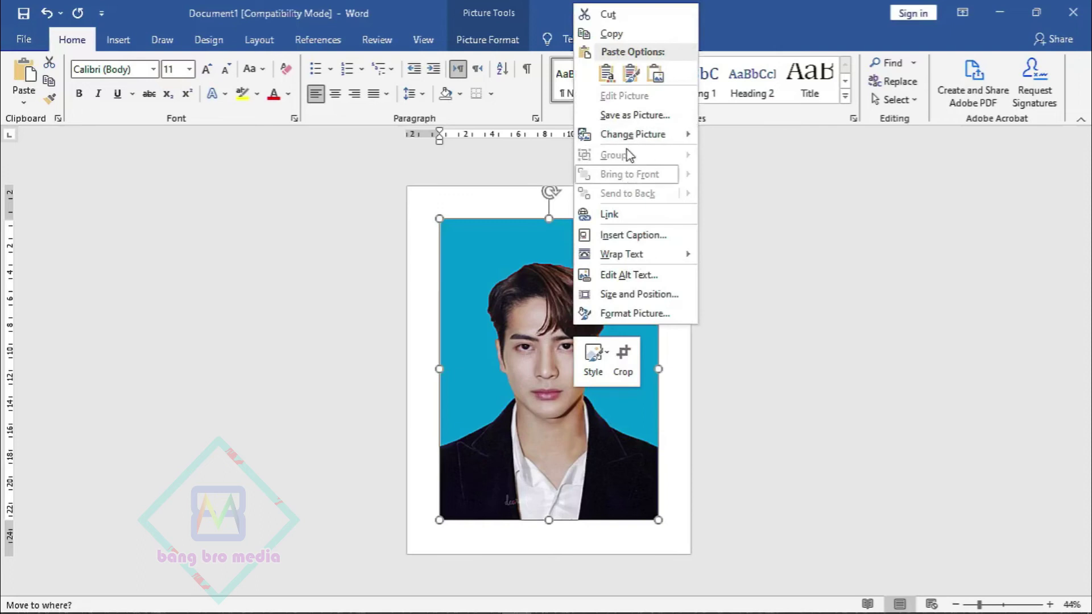
left_click(434, 202)
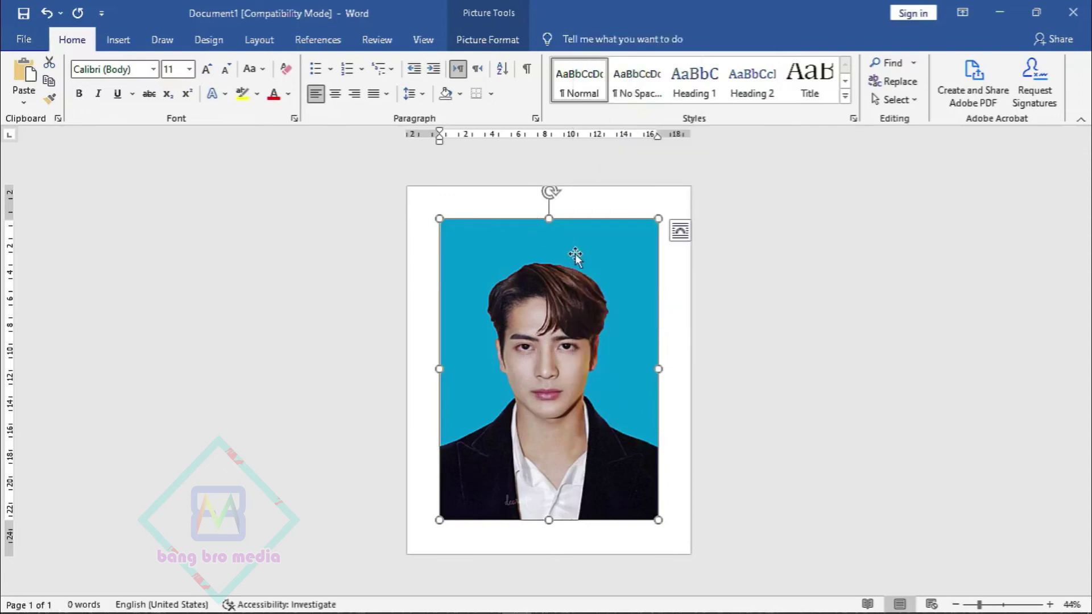
left_click(711, 353)
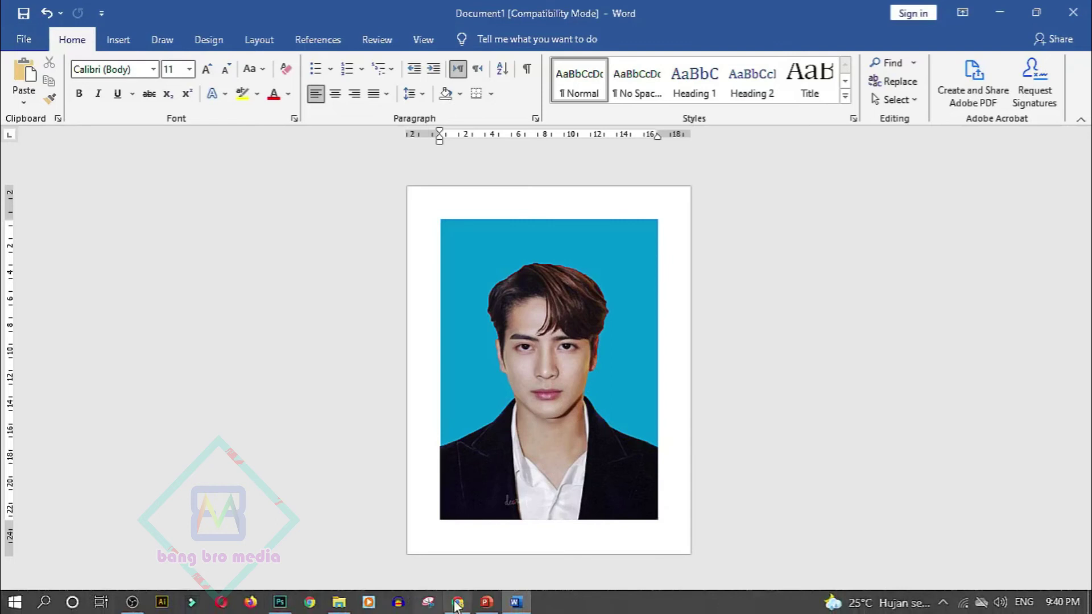
left_click(336, 604)
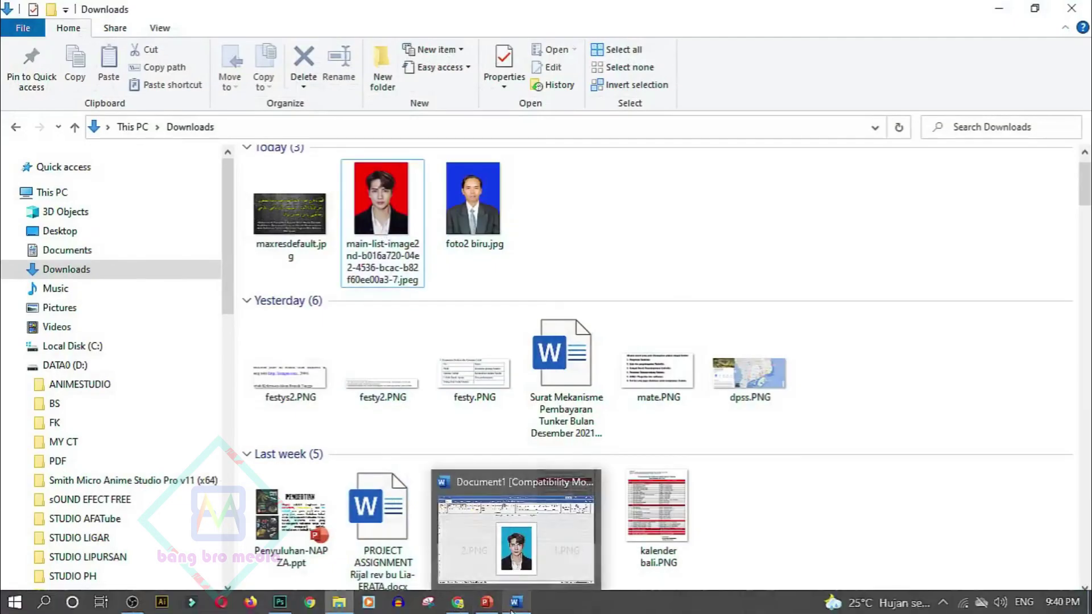
left_click(517, 529)
Save the picture as a JPEG named 'bg Biru' in the Downloads folder
right_click(544, 330)
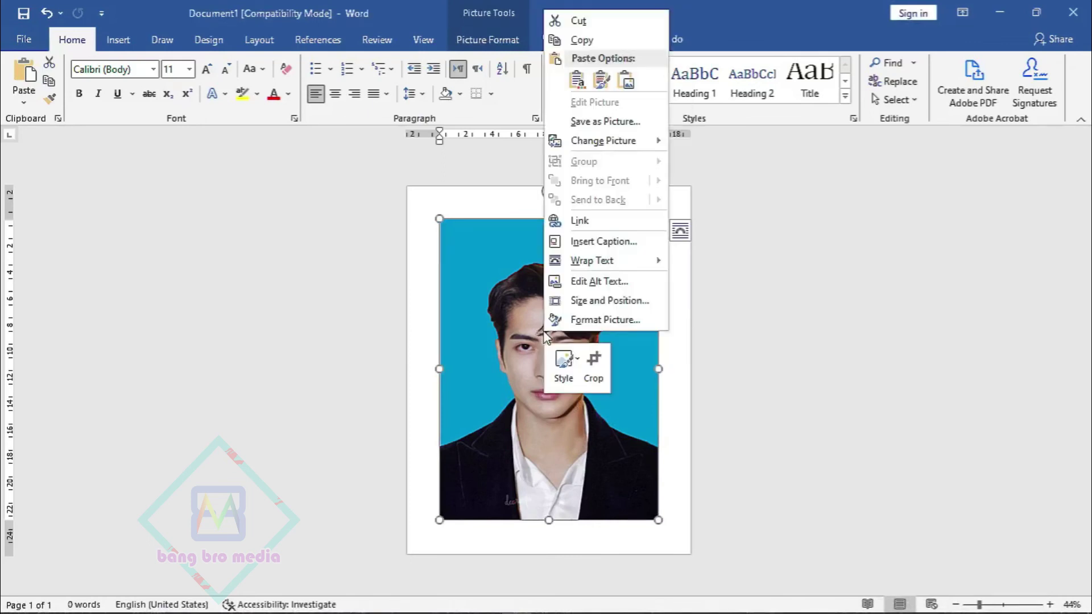
left_click(606, 122)
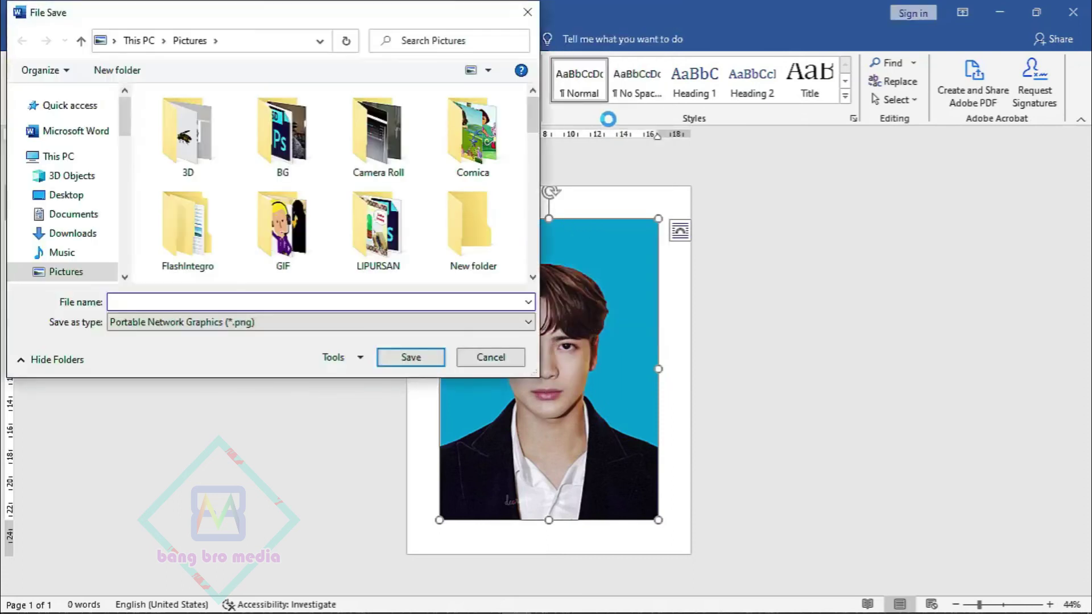
left_click(72, 234)
left_click(244, 322)
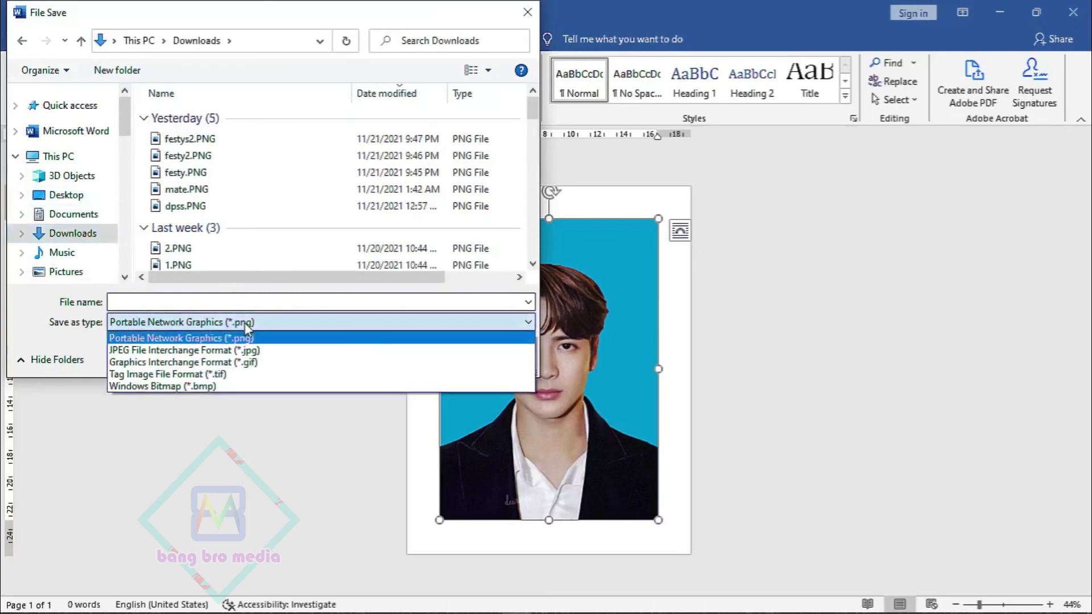
left_click(310, 357)
left_click(269, 303)
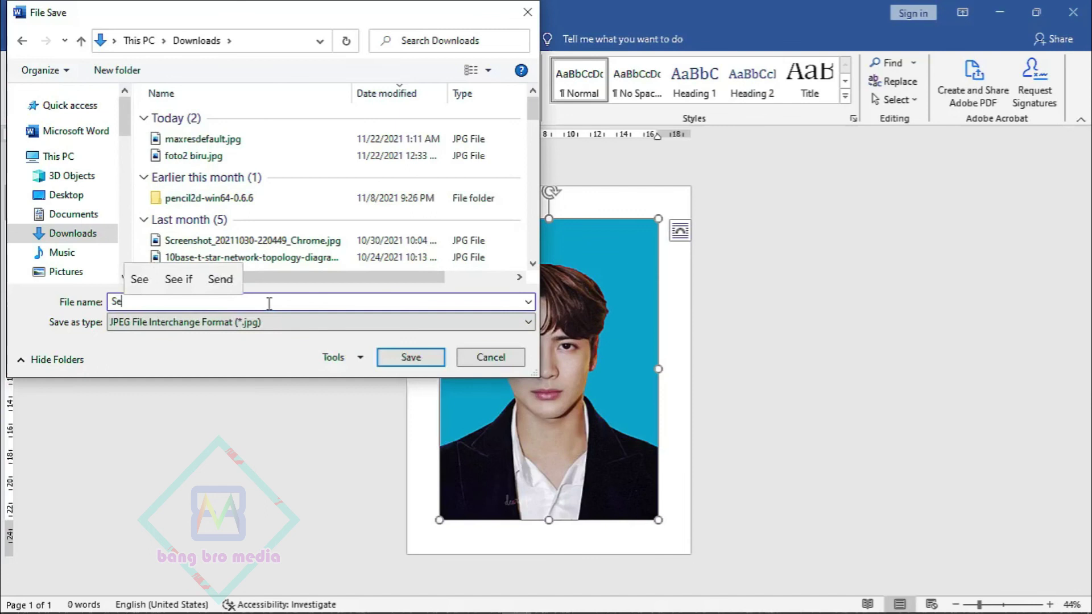
type("g Biru")
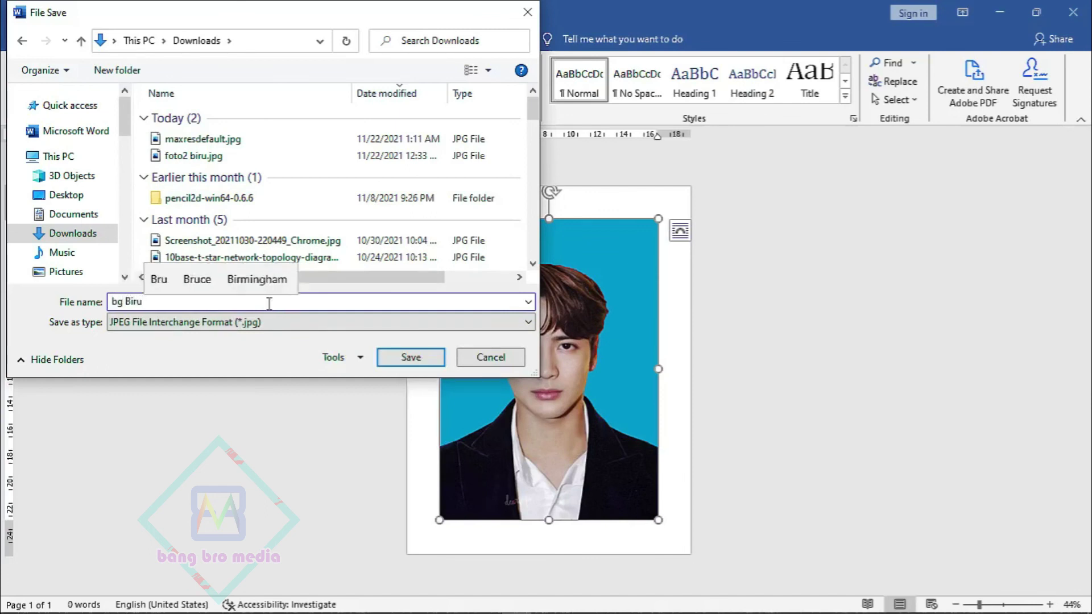
left_click(417, 358)
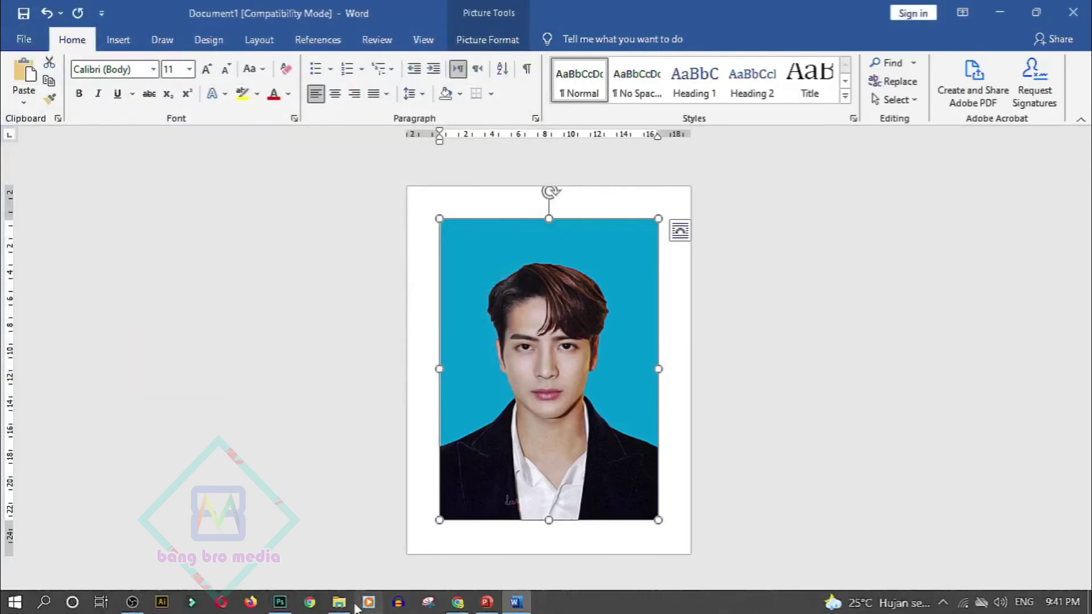
Confirm bg Biru.jpg appears in Downloads, then return to the Word document
left_click(351, 604)
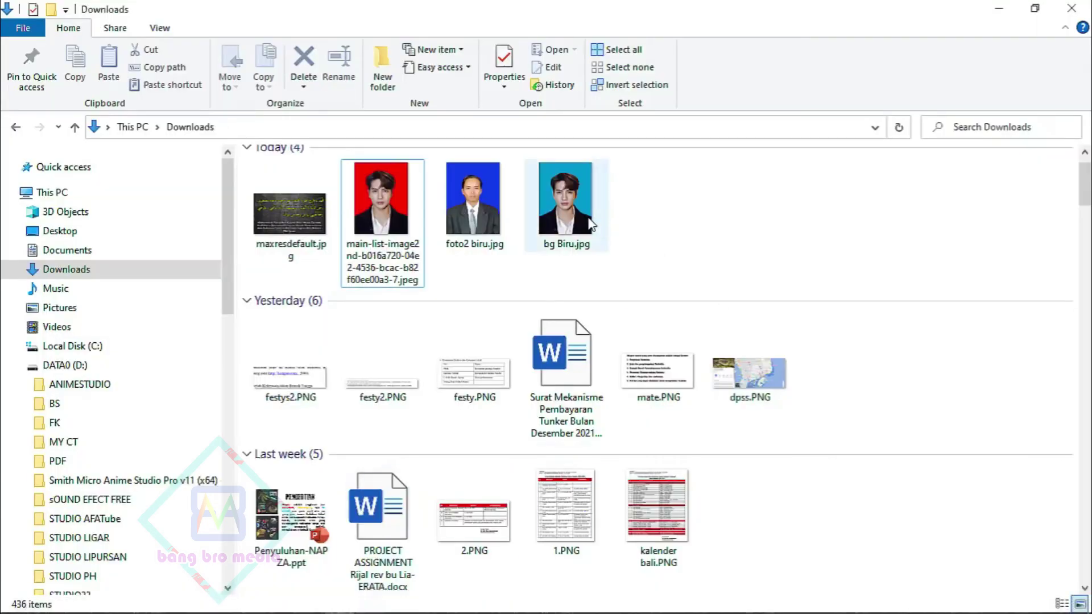
left_click(591, 225)
key("alt+Tab")
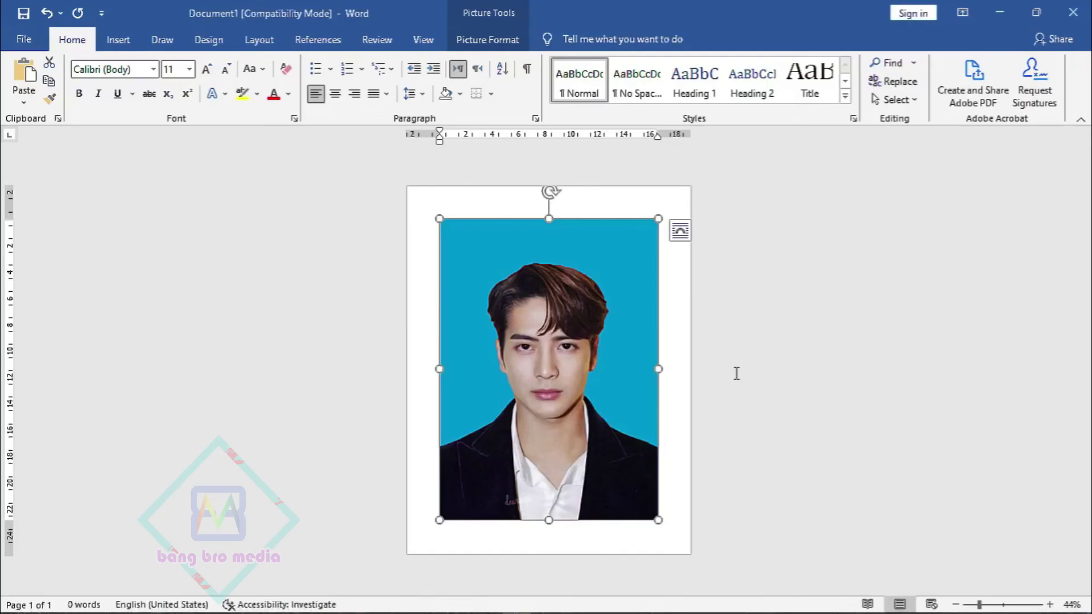
left_click(724, 334)
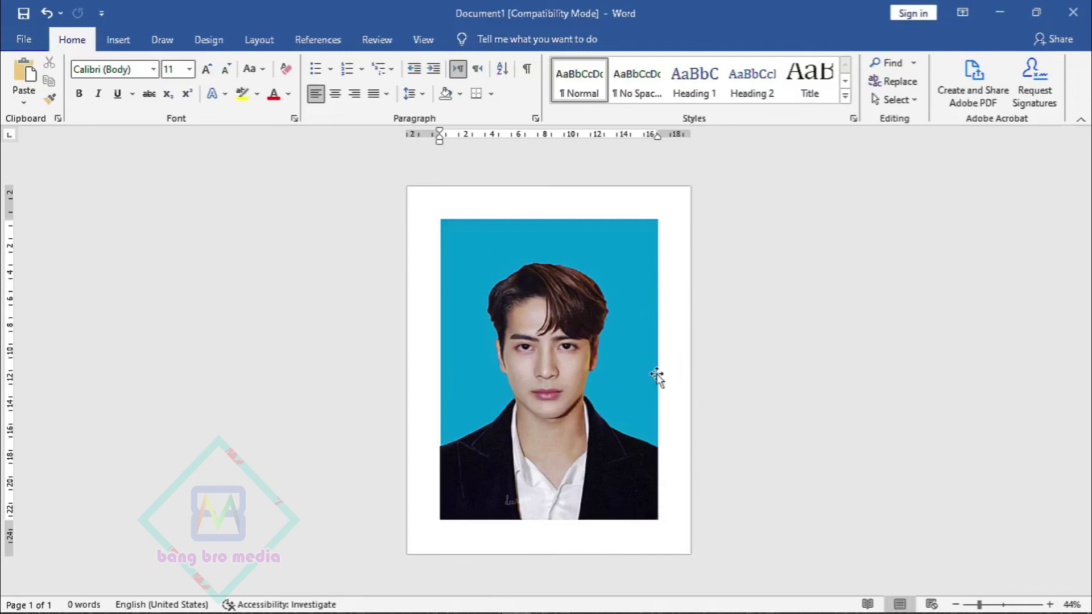
left_click(655, 227)
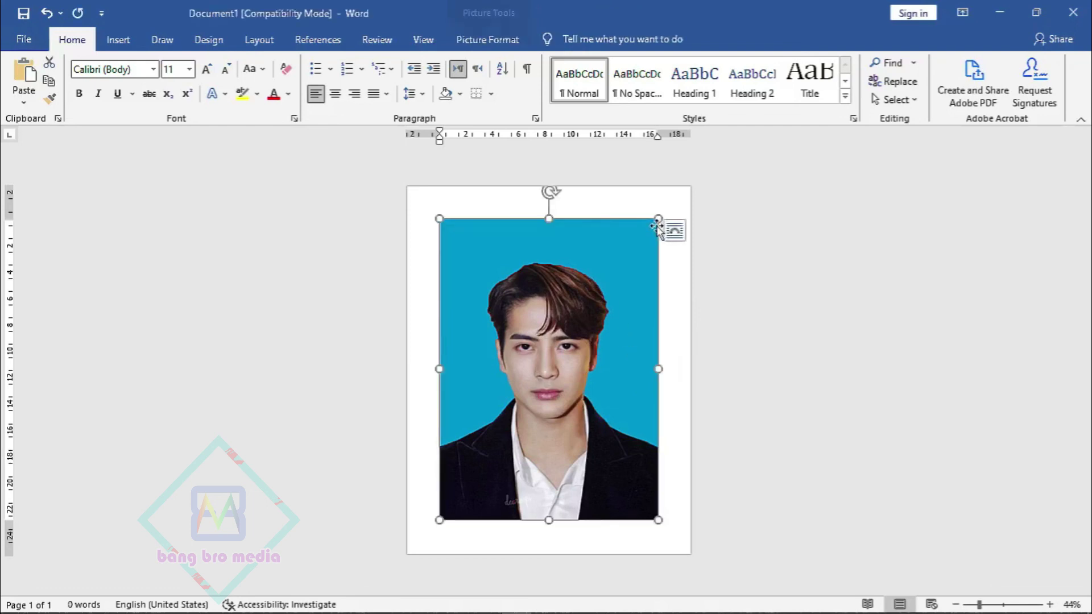
left_click(678, 196)
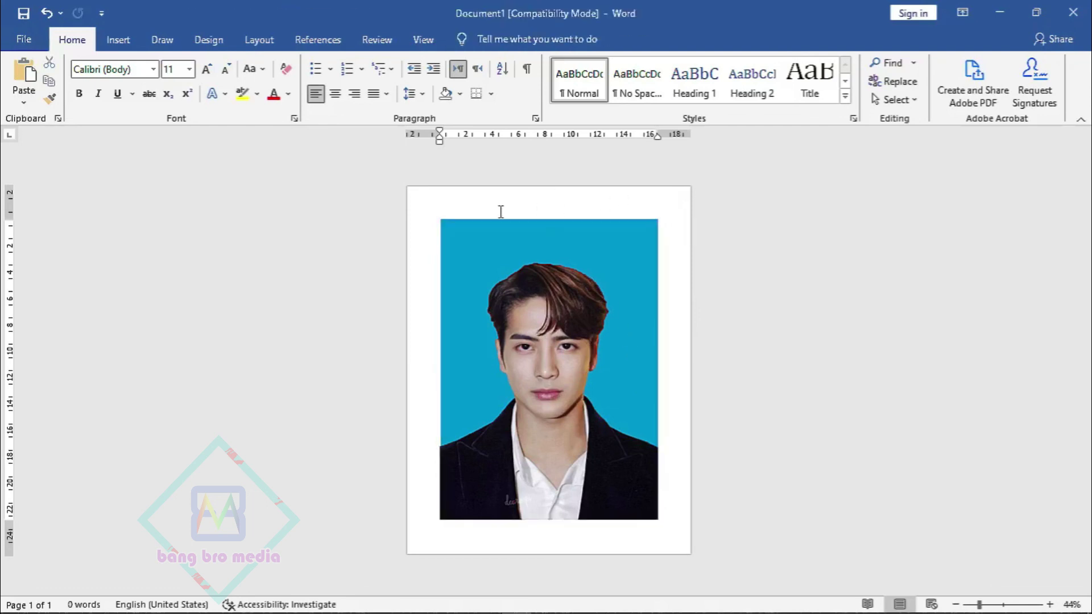
left_click(462, 222)
left_click(419, 247)
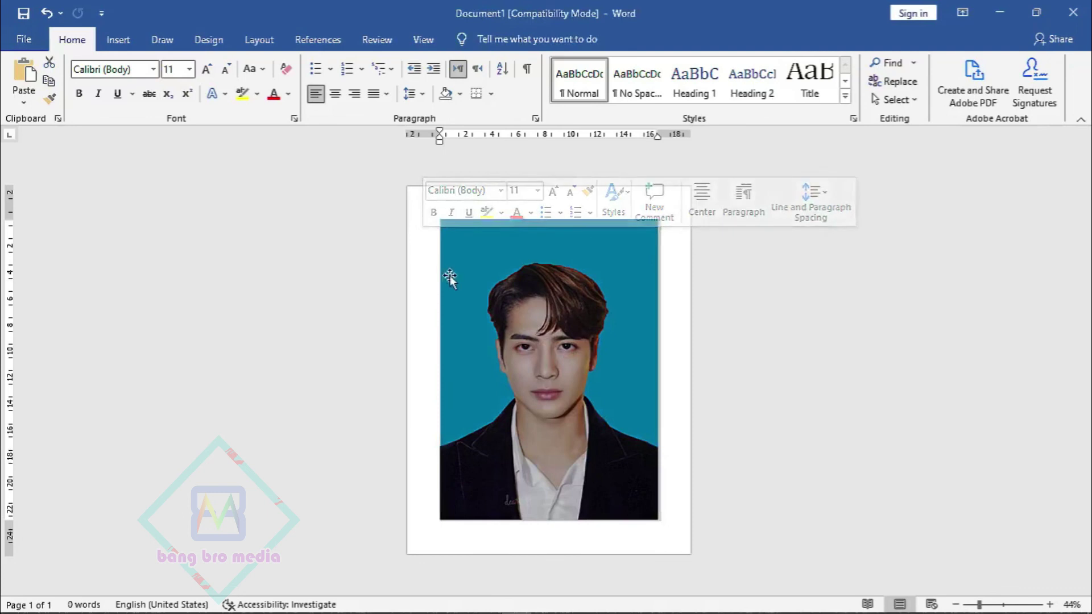
left_click(671, 340)
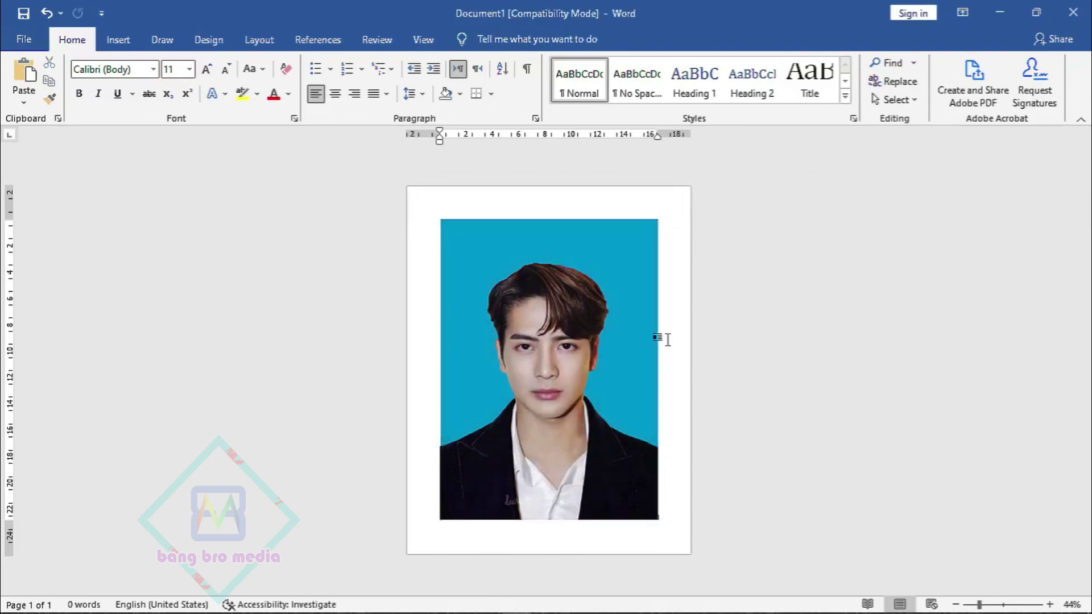